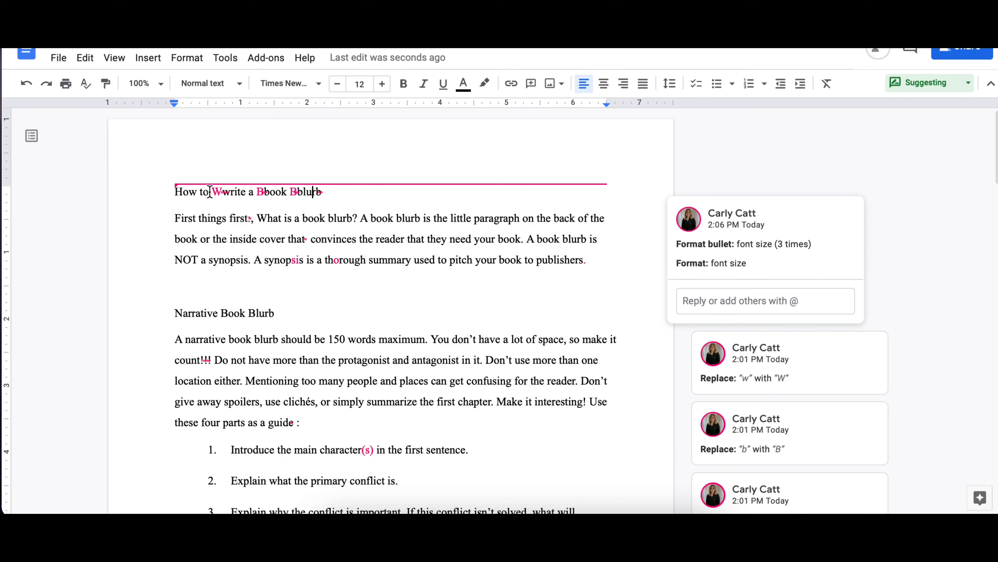
scroll(727, 254, down, 3)
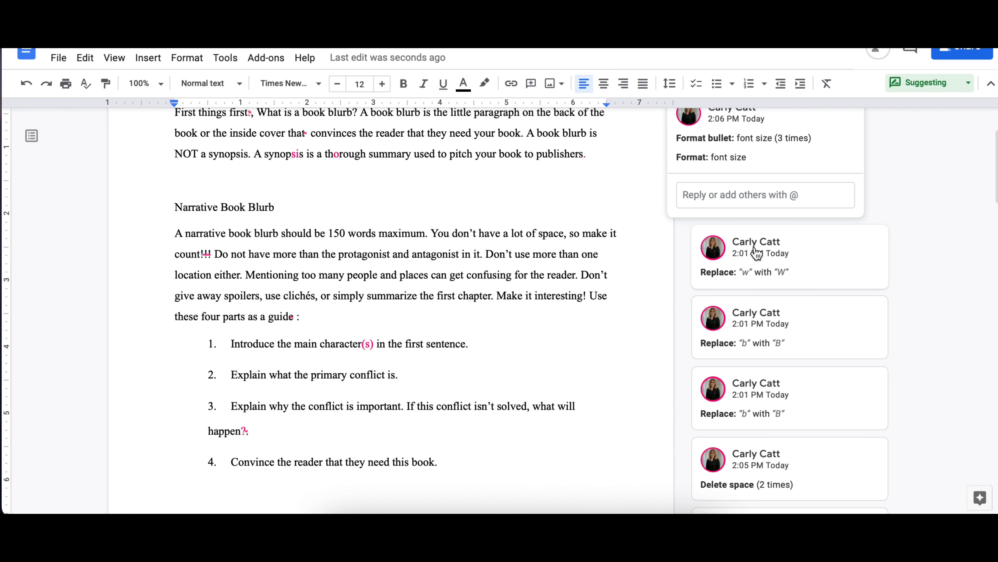
scroll(760, 250, up, 3)
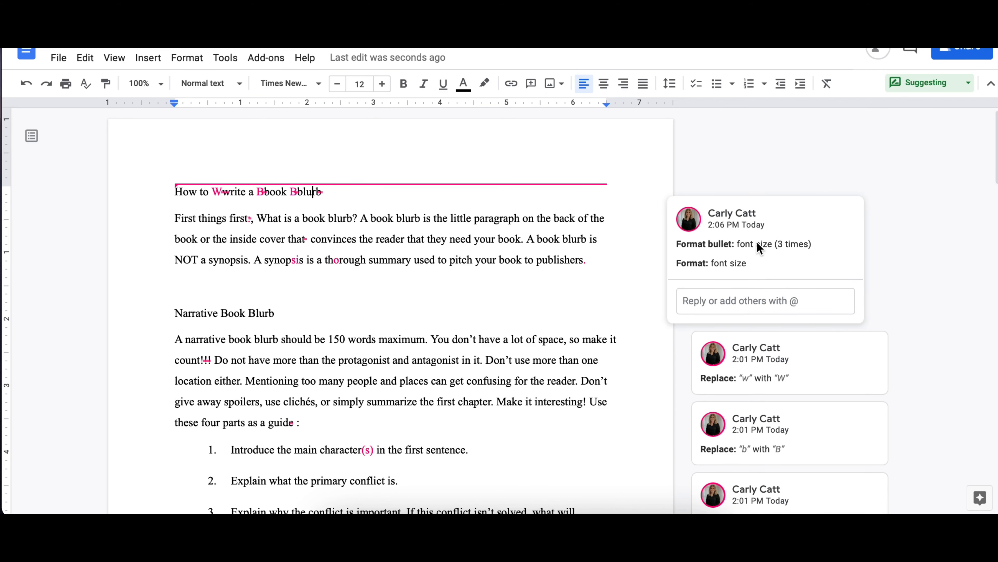
scroll(760, 248, down, 2)
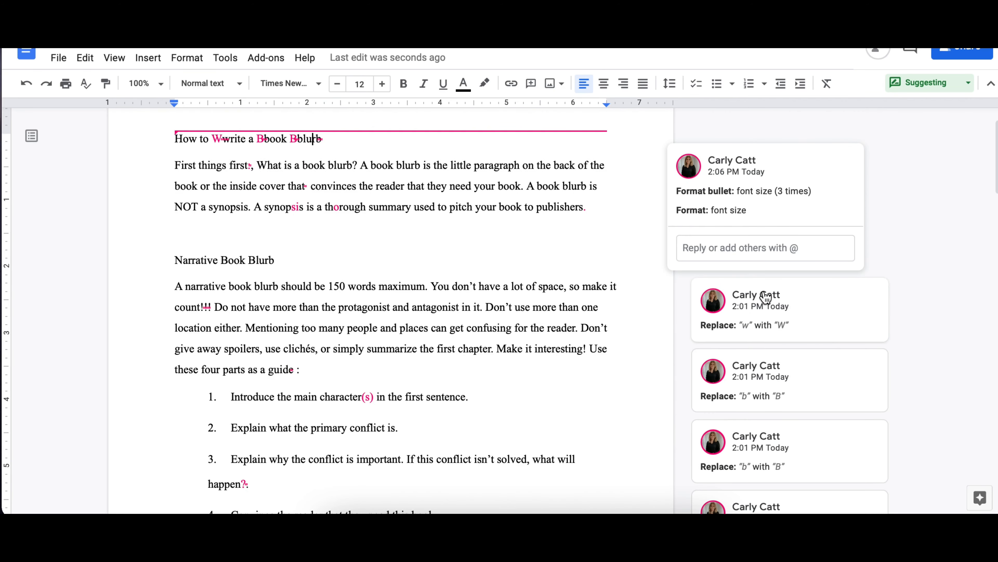
scroll(389, 199, up, 2)
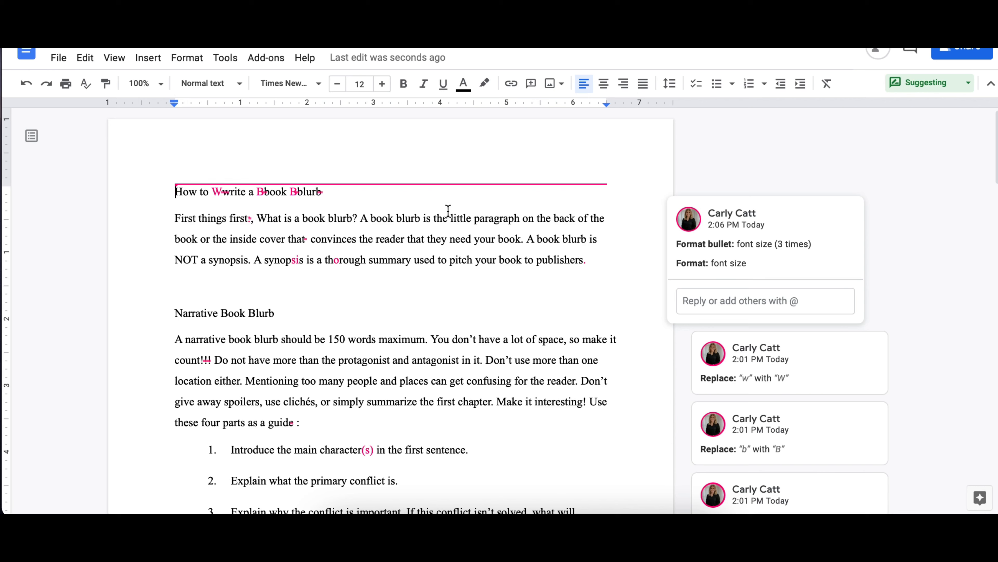
- Set the document's mode to Suggesting so that edits become suggestions
click(163, 188)
click(934, 87)
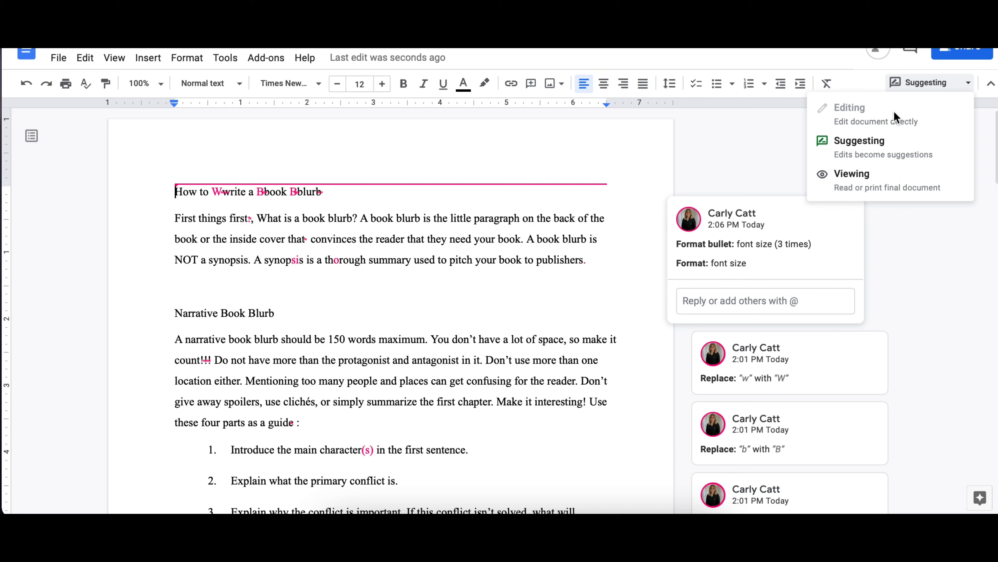
click(870, 157)
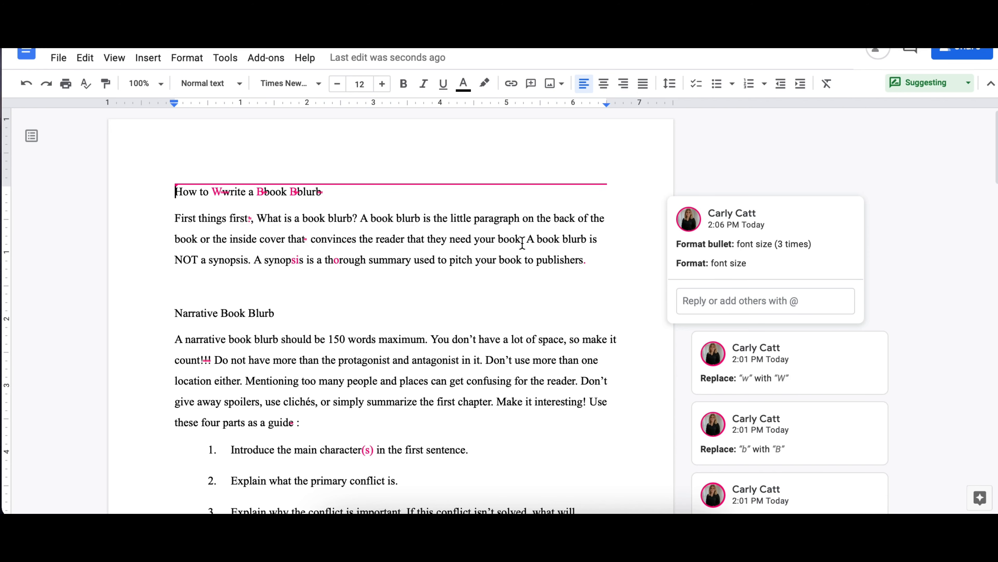
- Try suggesting two extra spaces after "What" in the first paragraph, and remove them again
scroll(145, 192, down, 1)
scroll(146, 188, down, 2)
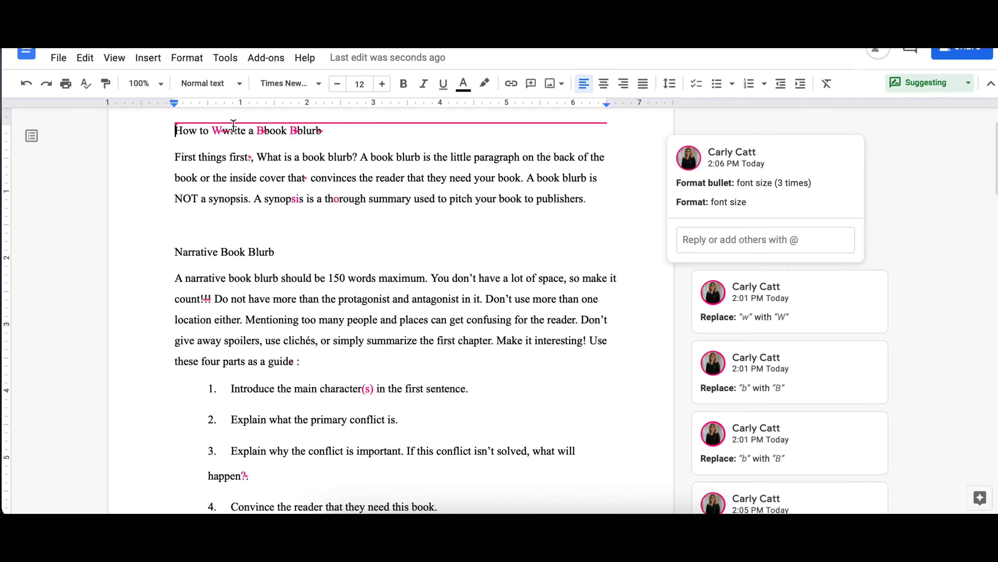
click(283, 157)
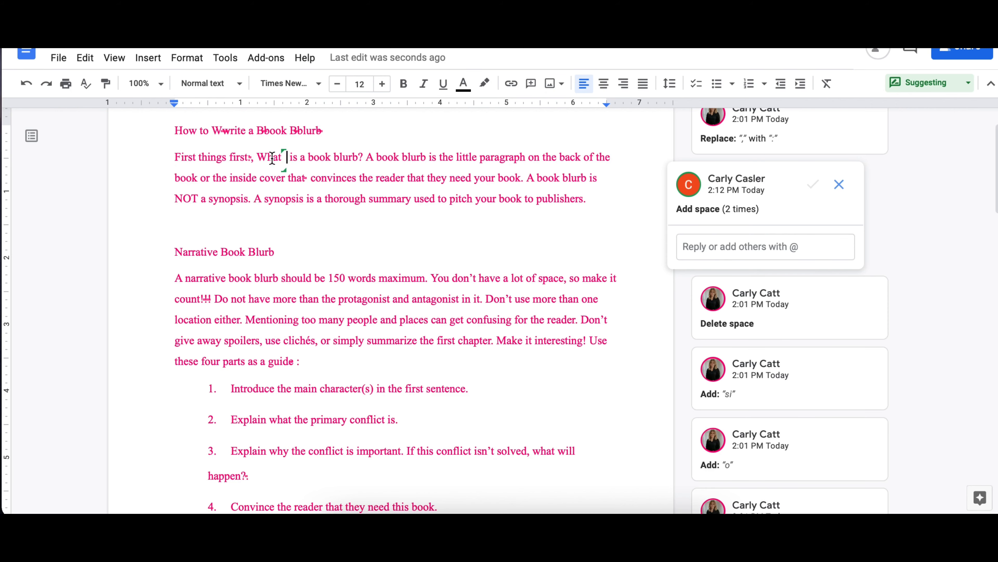
key(BackSpace)
key(BackSpace)
scroll(720, 254, up, 2)
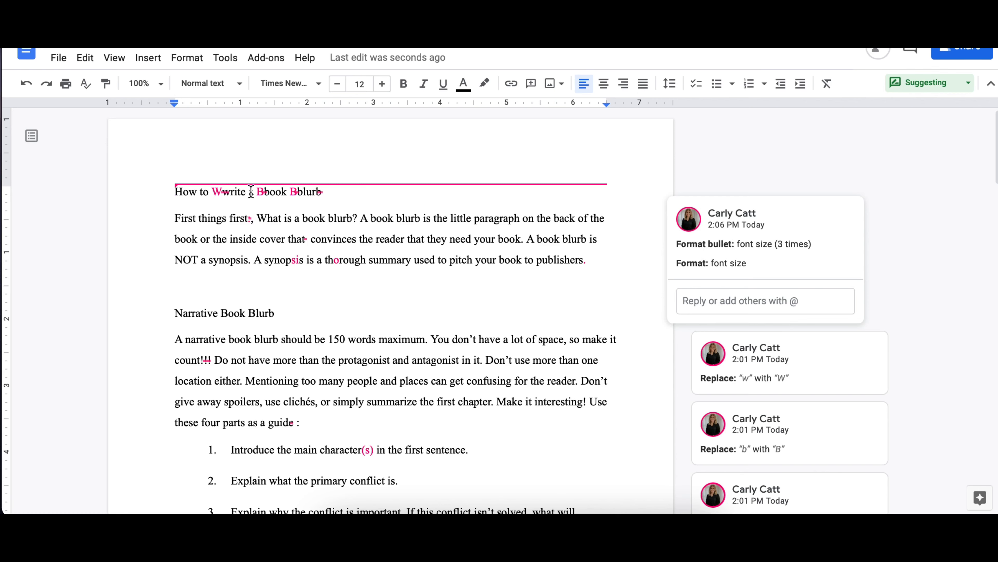
- Examine the suggested capitalization changes in the "How to Write a Book Blurb" heading and their matching suggestion cards
scroll(165, 199, down, 1)
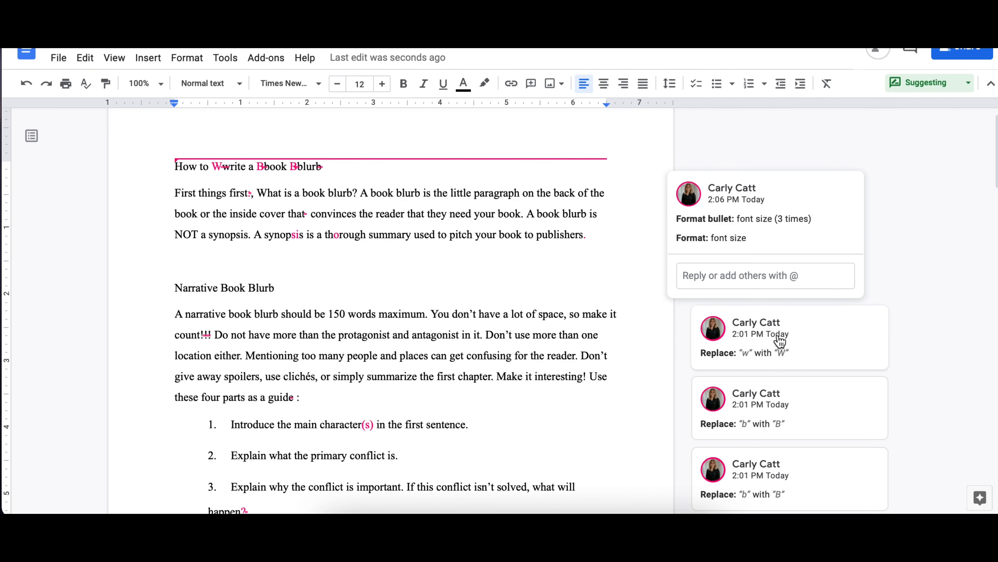
scroll(745, 277, down, 8)
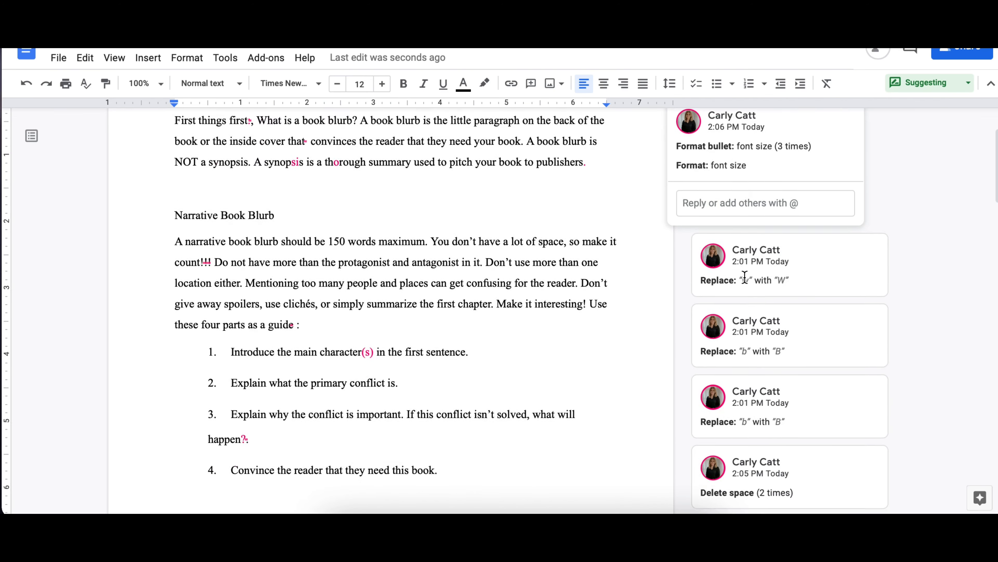
scroll(744, 285, up, 9)
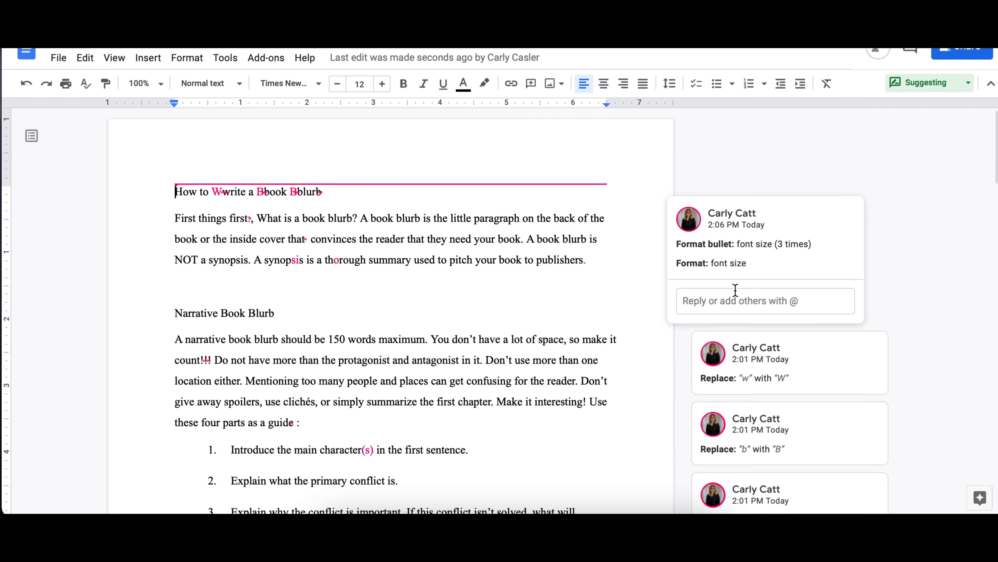
click(713, 304)
click(194, 223)
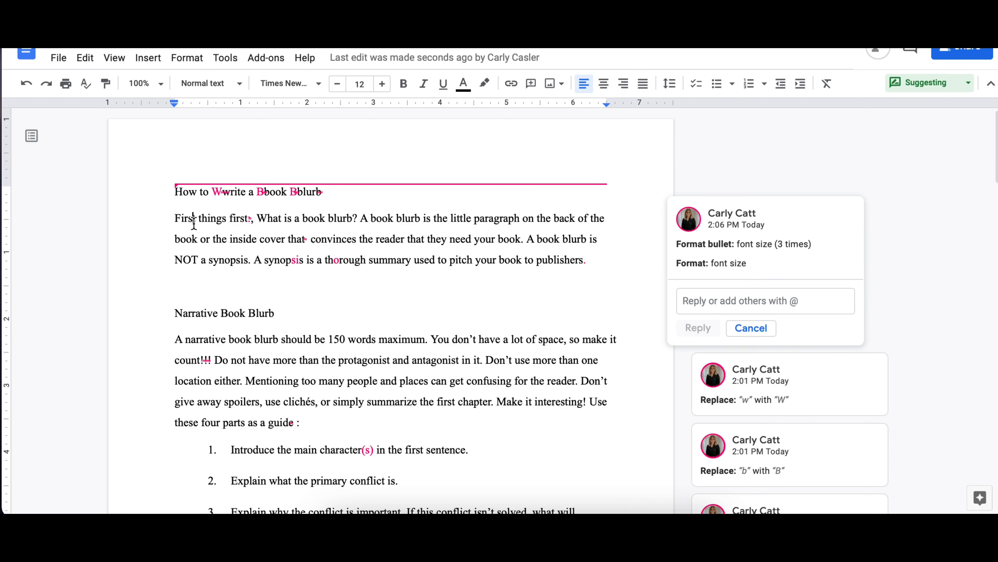
click(212, 191)
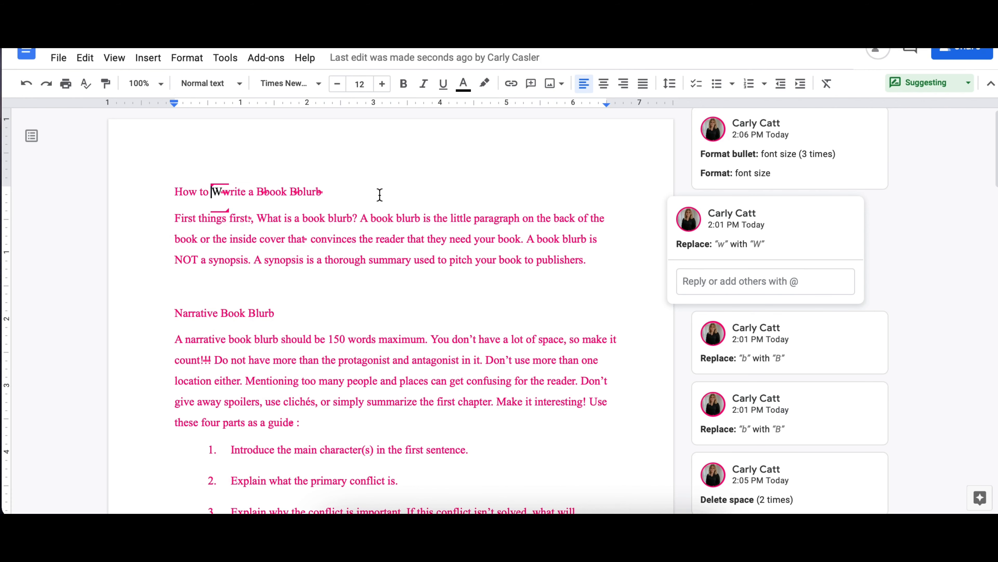
click(752, 322)
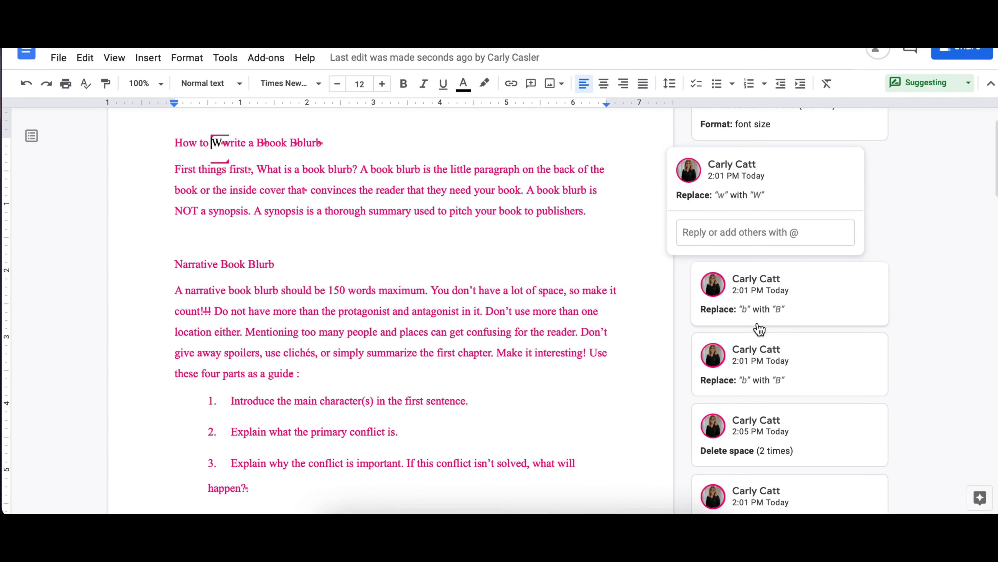
click(759, 299)
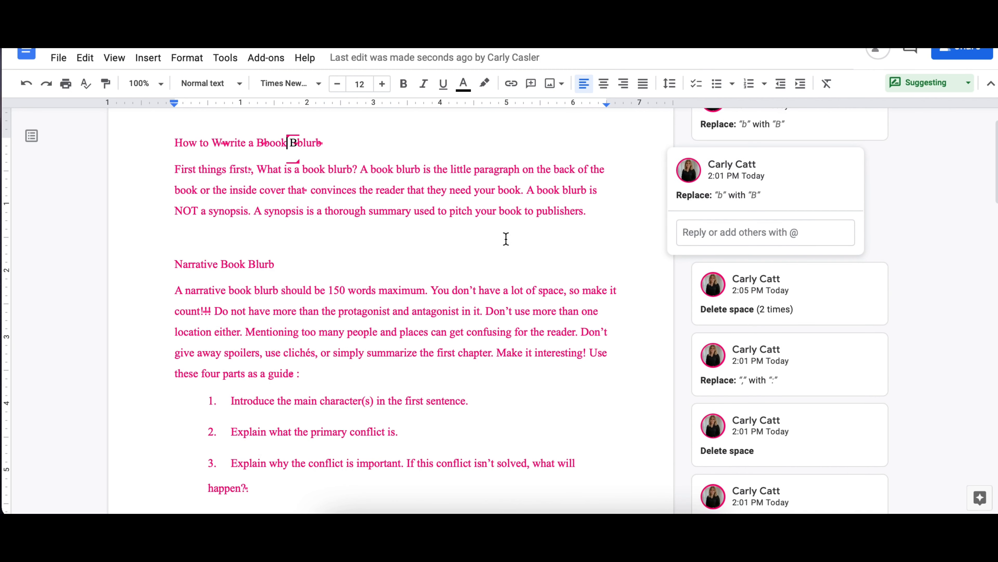
- Suggest replacing the capital "W" with "w" in "Write" and the capital "B" with "b" in "Book" in the heading
click(224, 142)
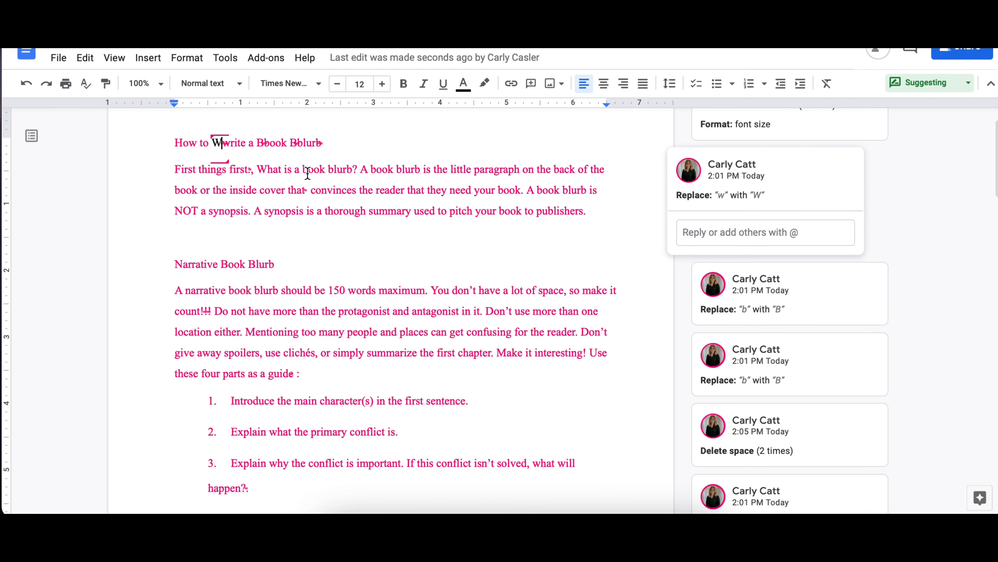
key(BackSpace)
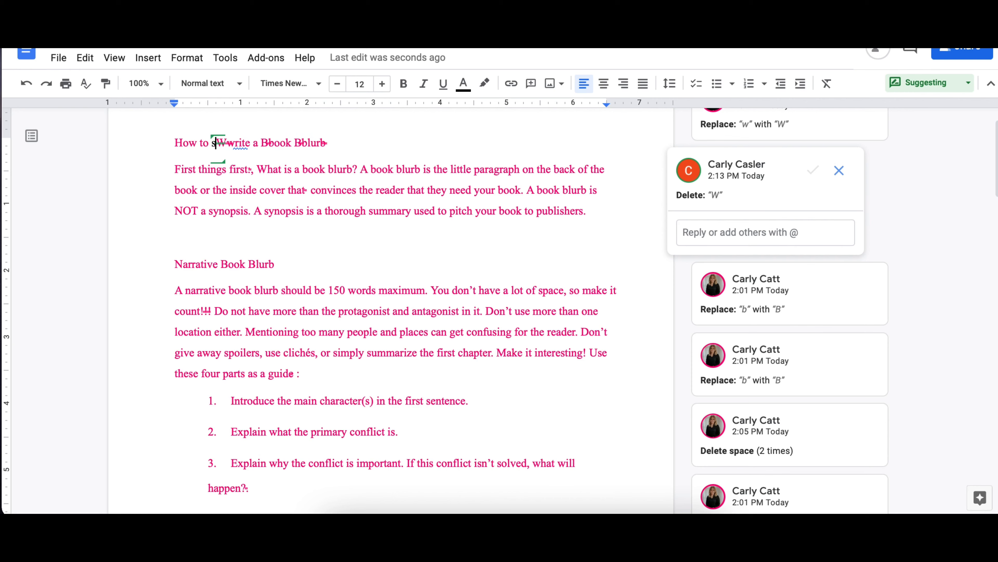
text(w)
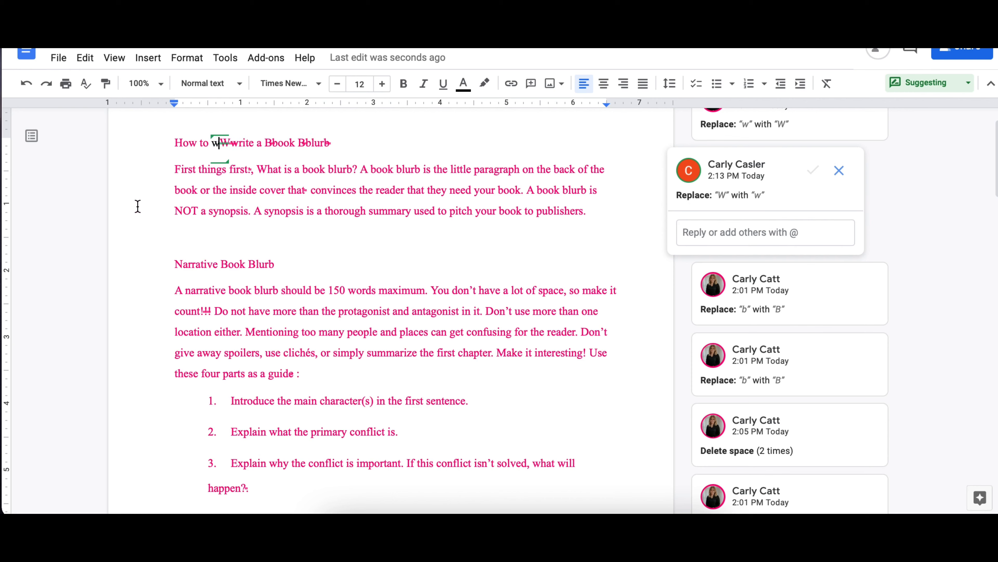
click(274, 143)
key(BackSpace)
text(b)
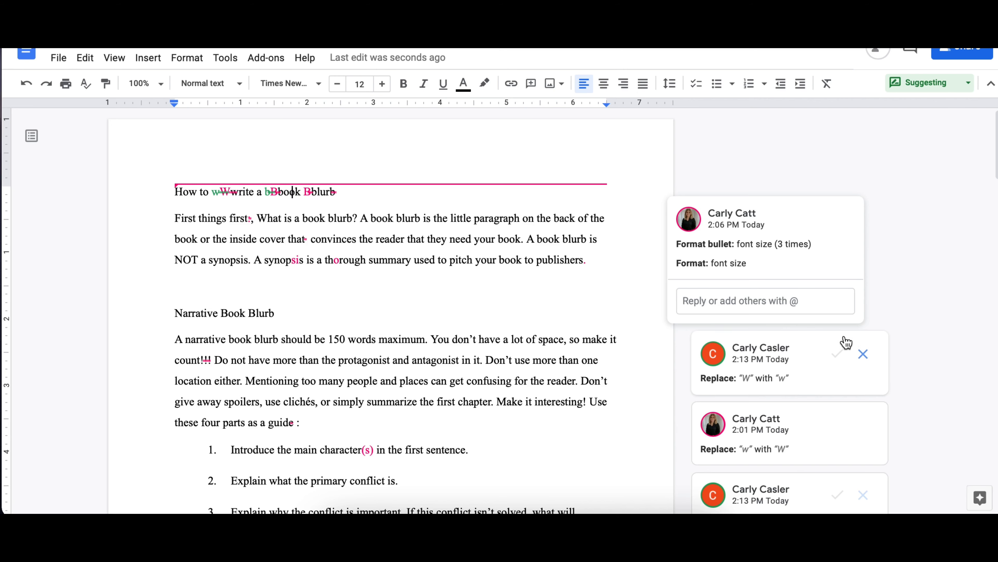
- Reply to the "W" to "w" suggestion with "I want this lowercase since it's not a title. It's a subheading."
click(787, 366)
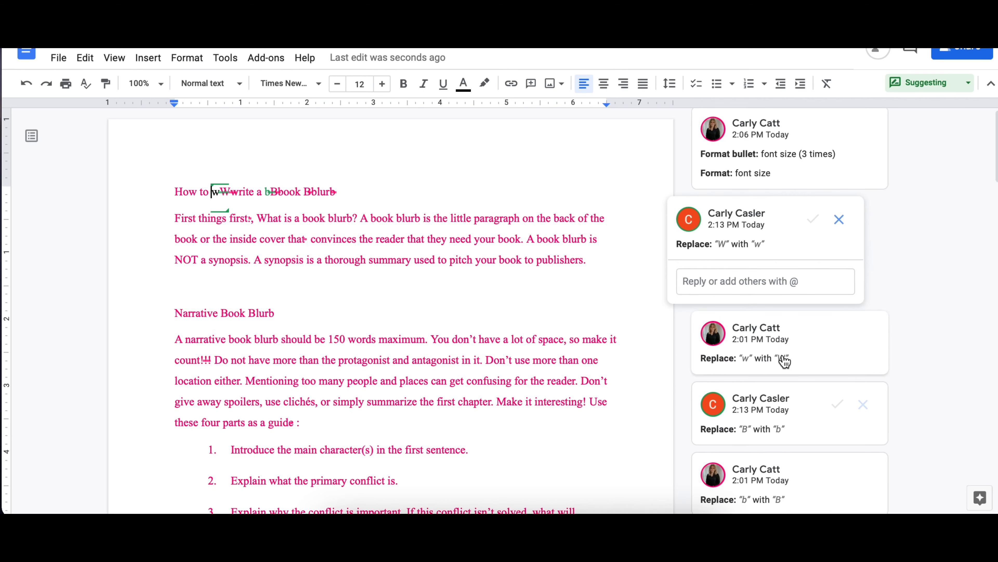
click(212, 194)
drag(219, 193, 230, 193)
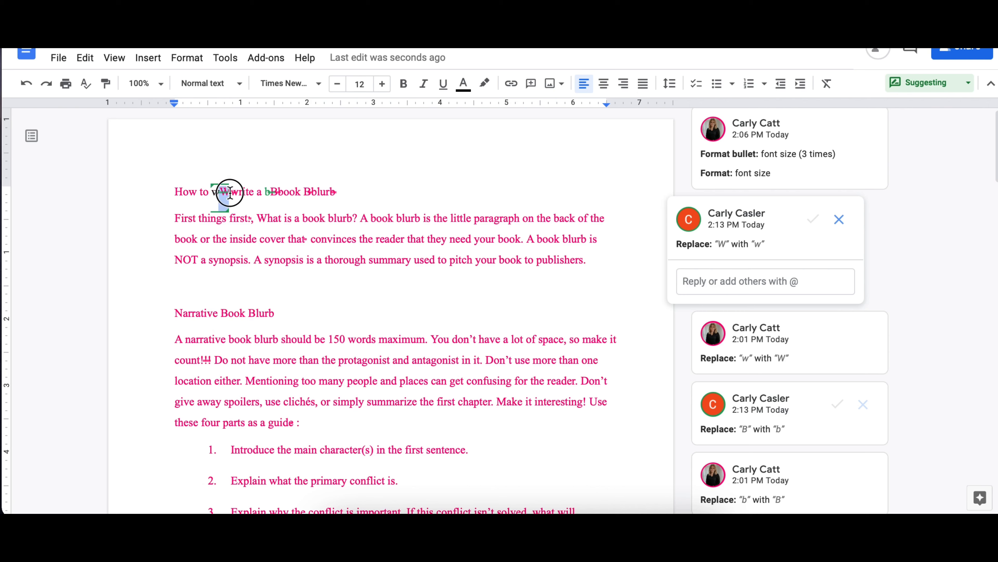
click(218, 193)
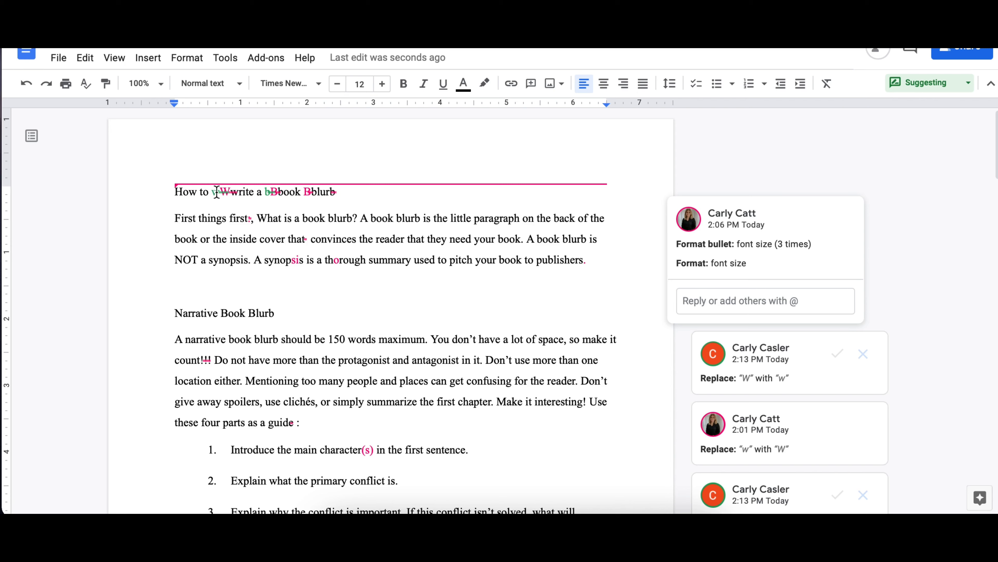
scroll(227, 191, down, 2)
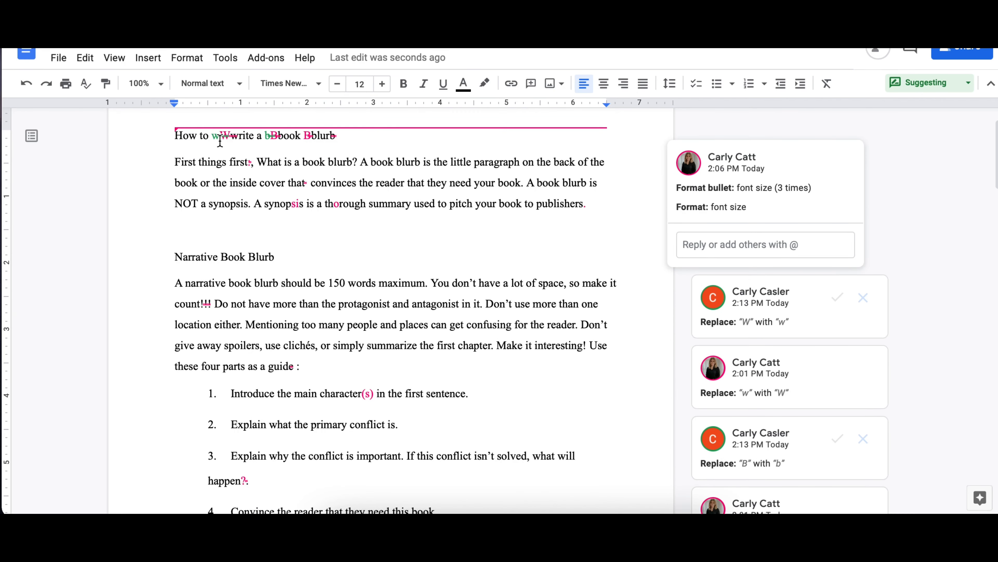
click(721, 322)
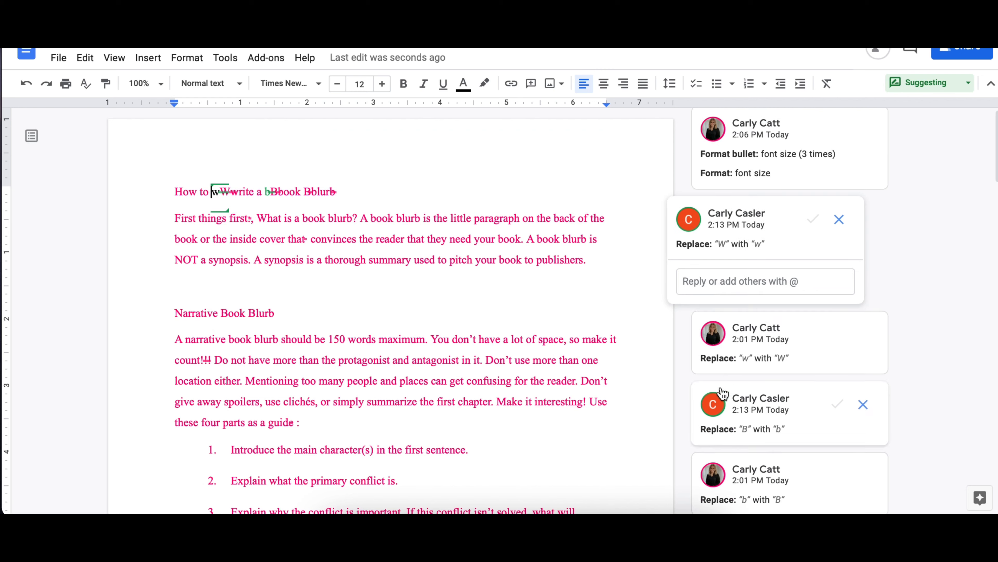
click(734, 282)
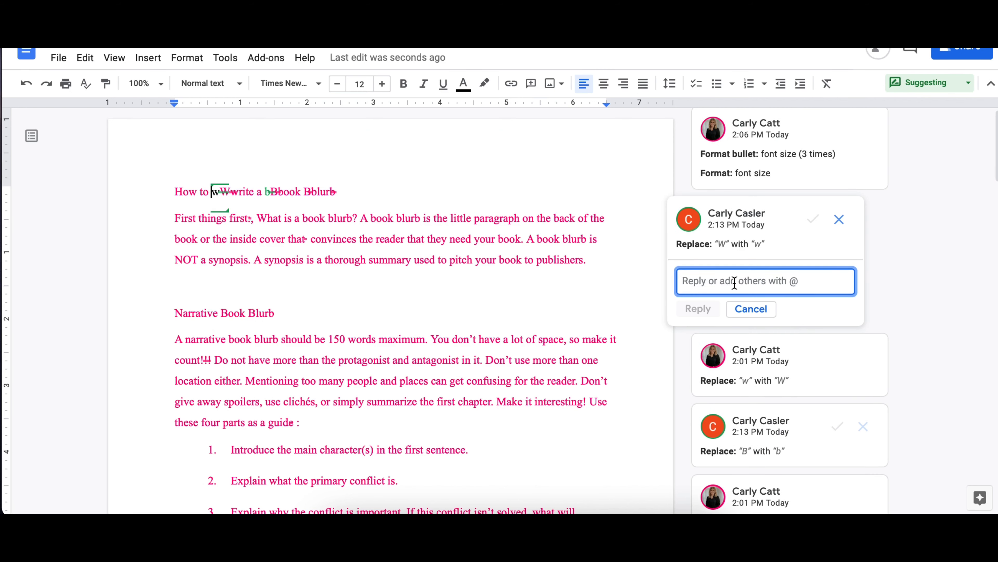
text(I)
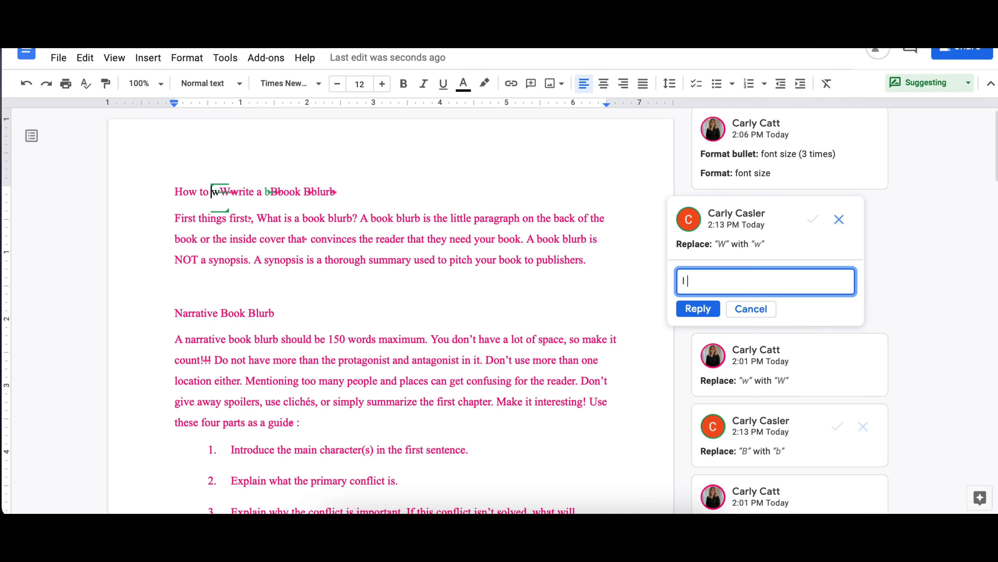
text( want this lowercase sensei t's not)
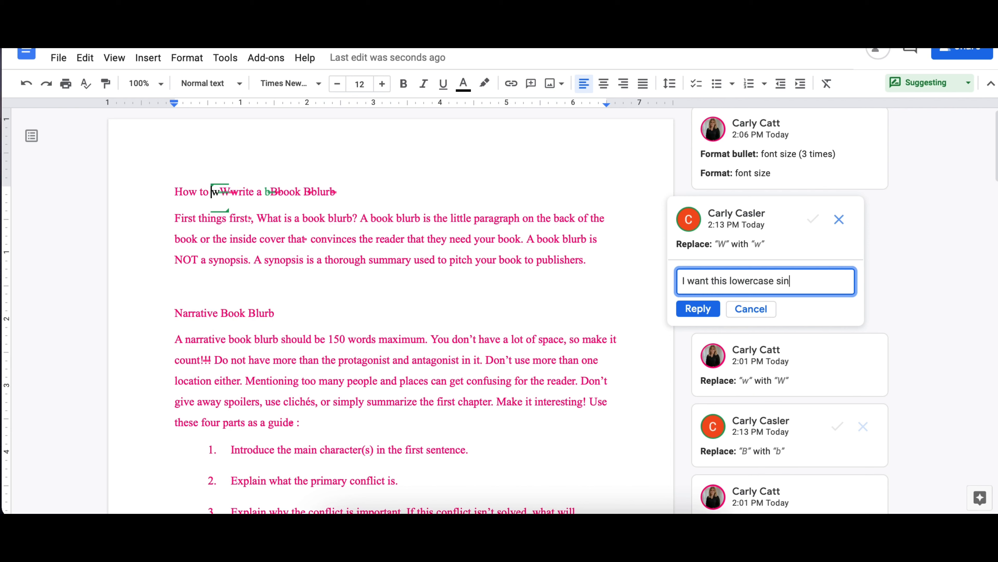
text(not a tit)
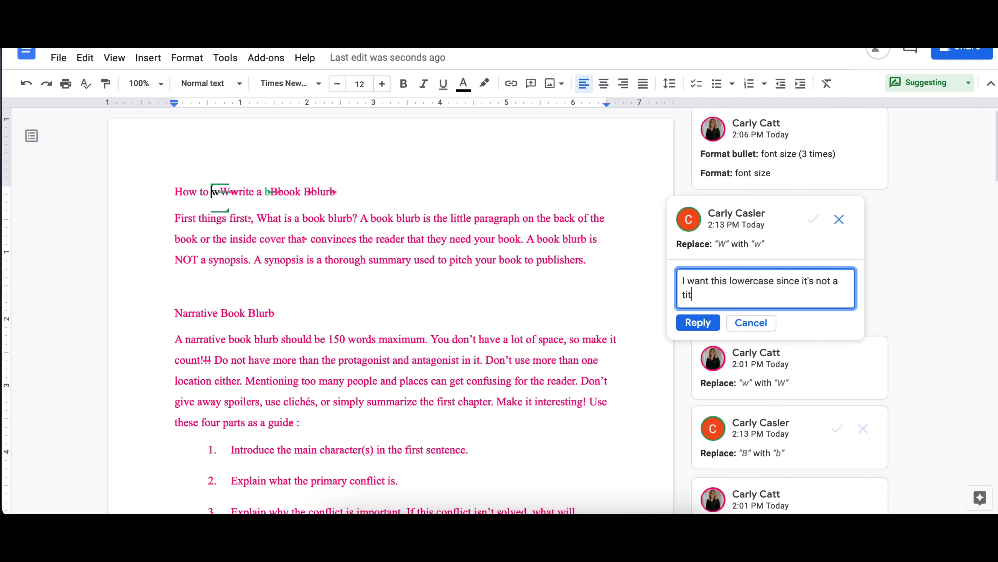
text(le. It's a subheading.)
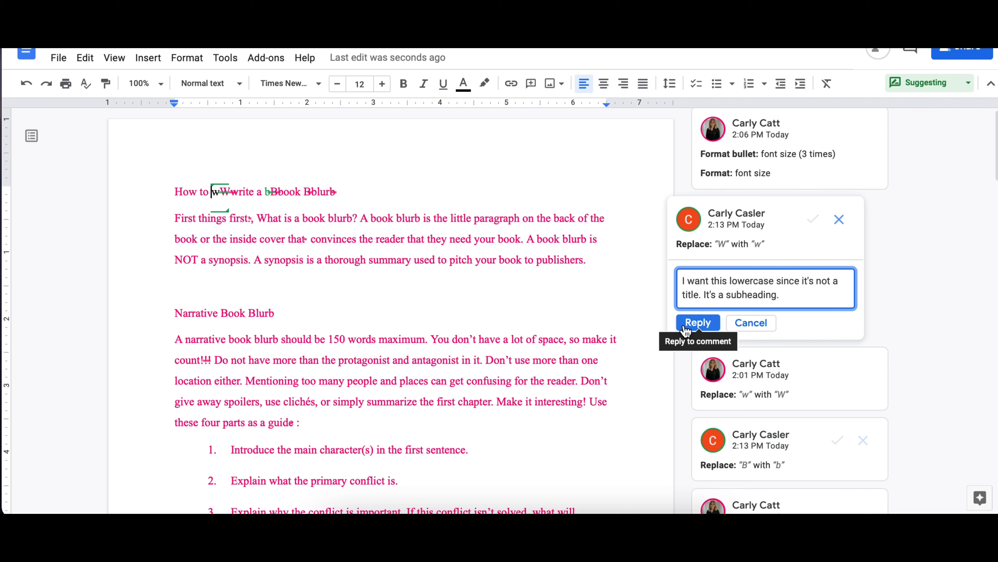
click(701, 329)
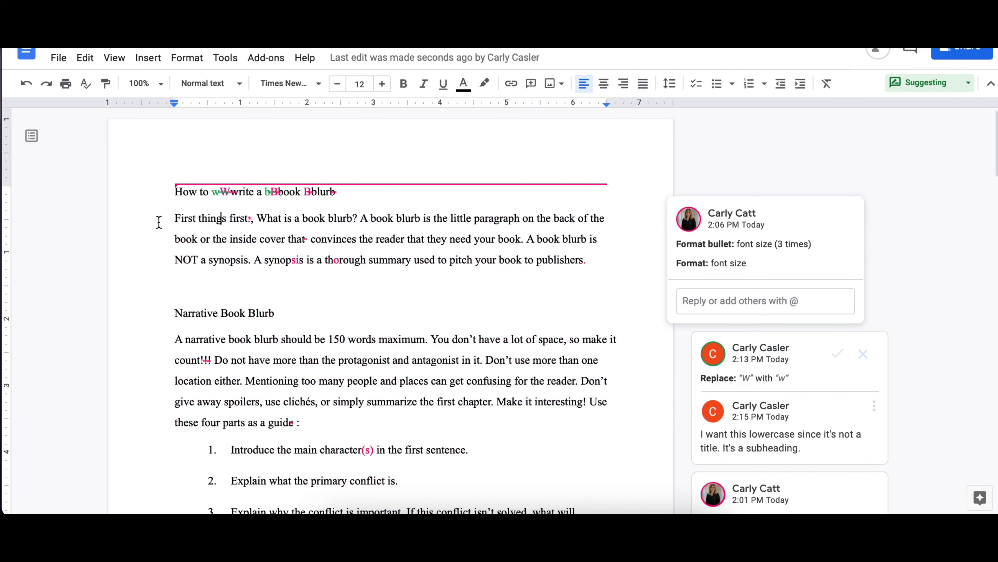
- Inspect the first paragraph's suggestions for the punctuation after "first" and the deleted space after "that"
click(247, 219)
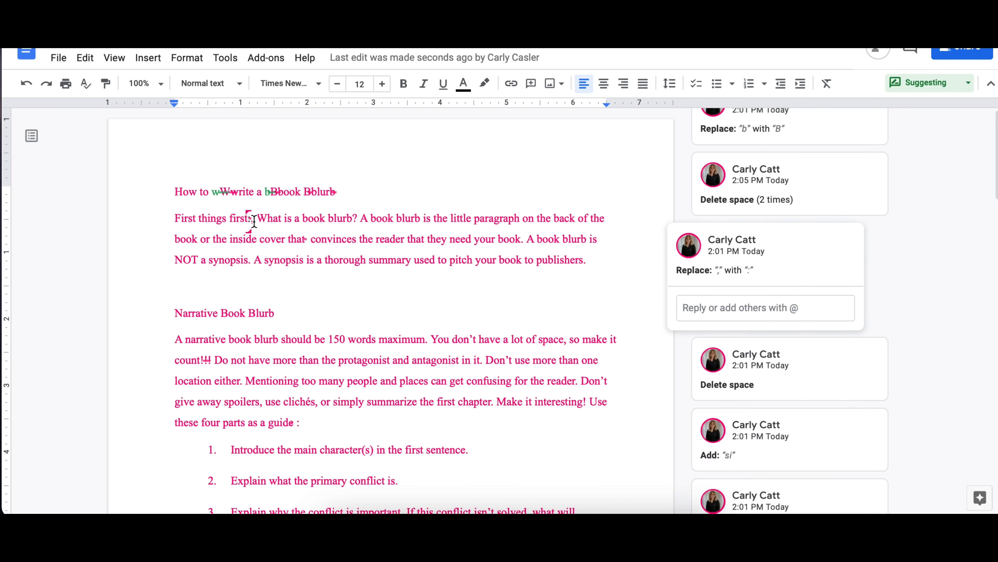
click(177, 219)
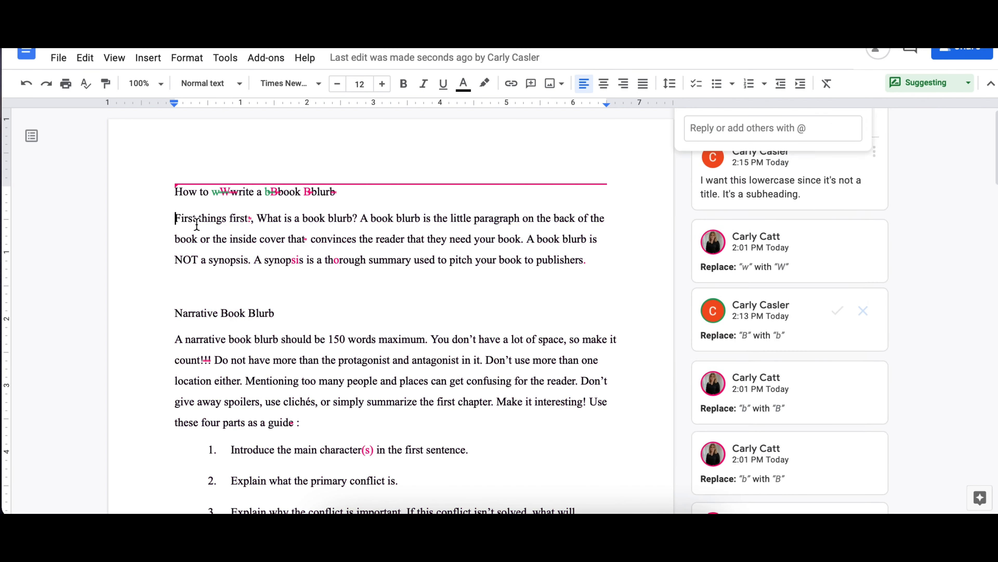
click(246, 218)
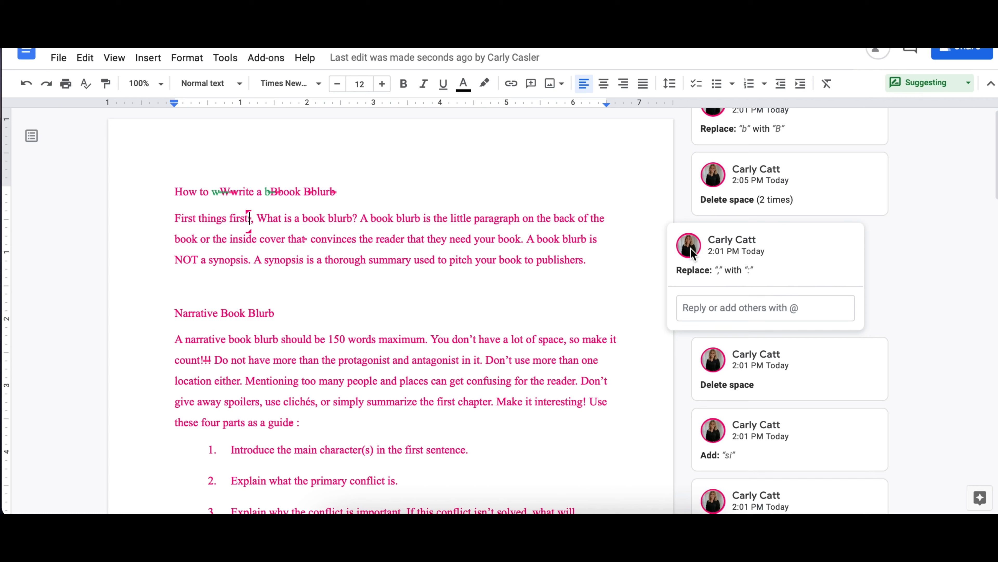
click(779, 384)
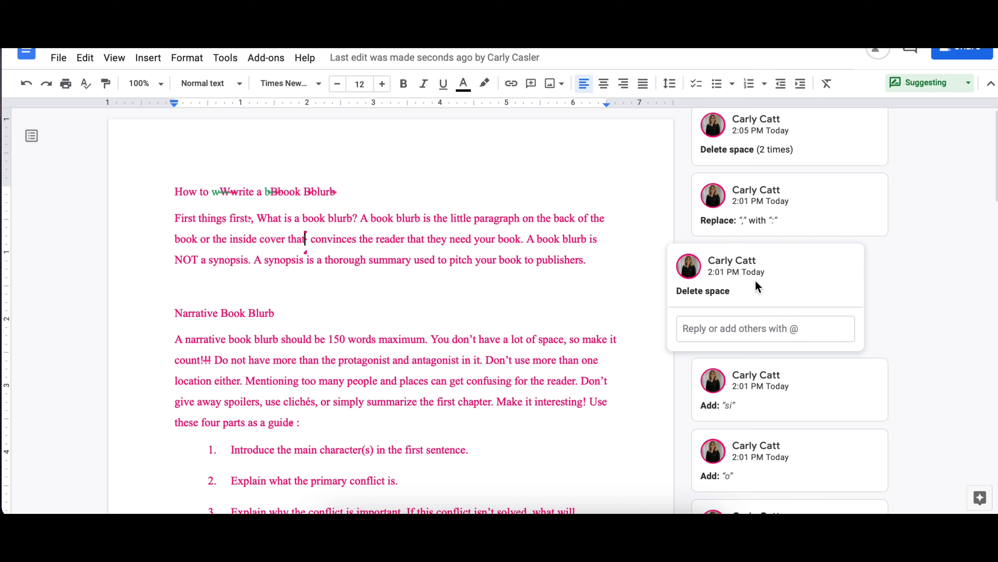
- Examine the suggested additions of "si" in "synopsis", "o" in "thorough" and the period after "publishers" in the first paragraph
click(765, 384)
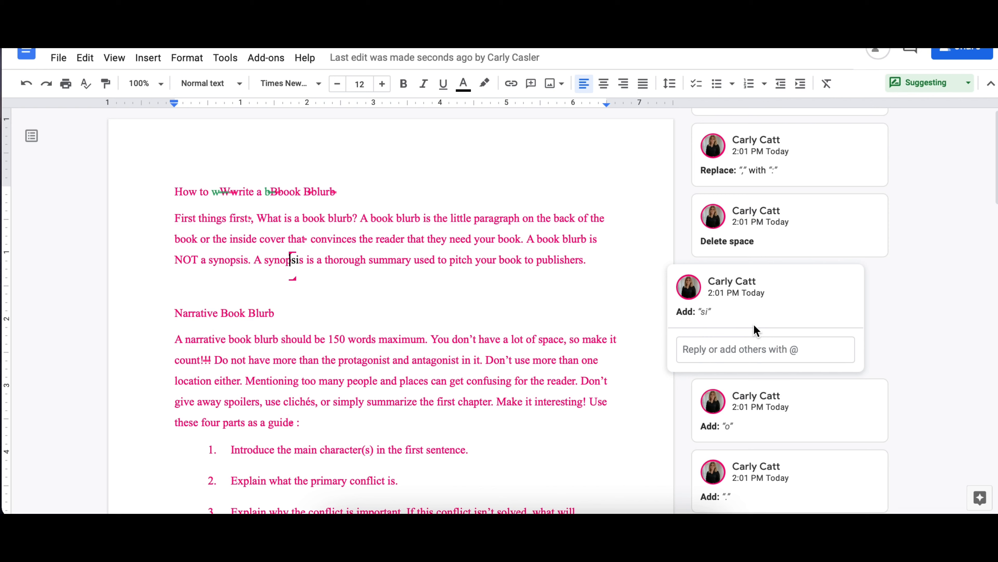
click(754, 411)
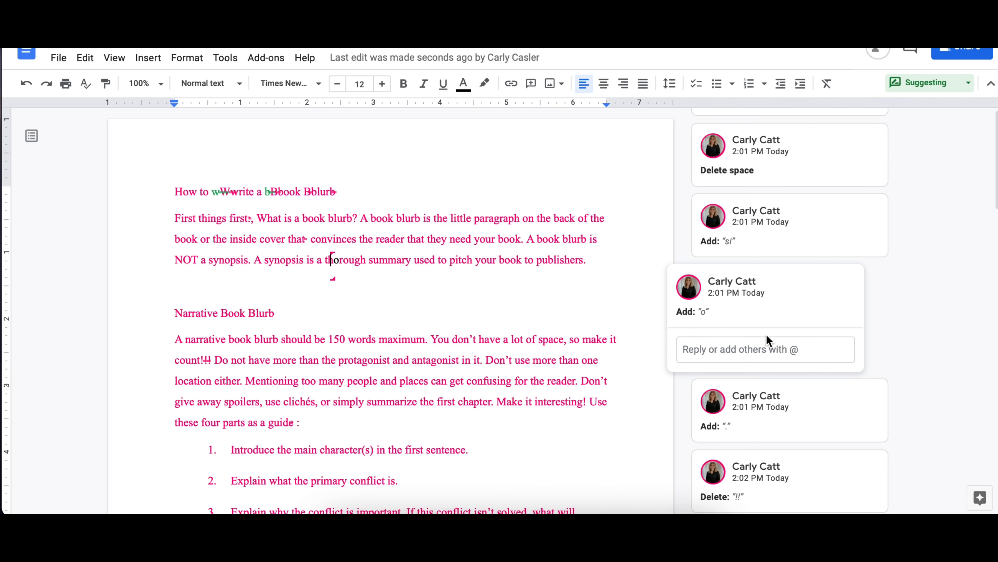
click(749, 431)
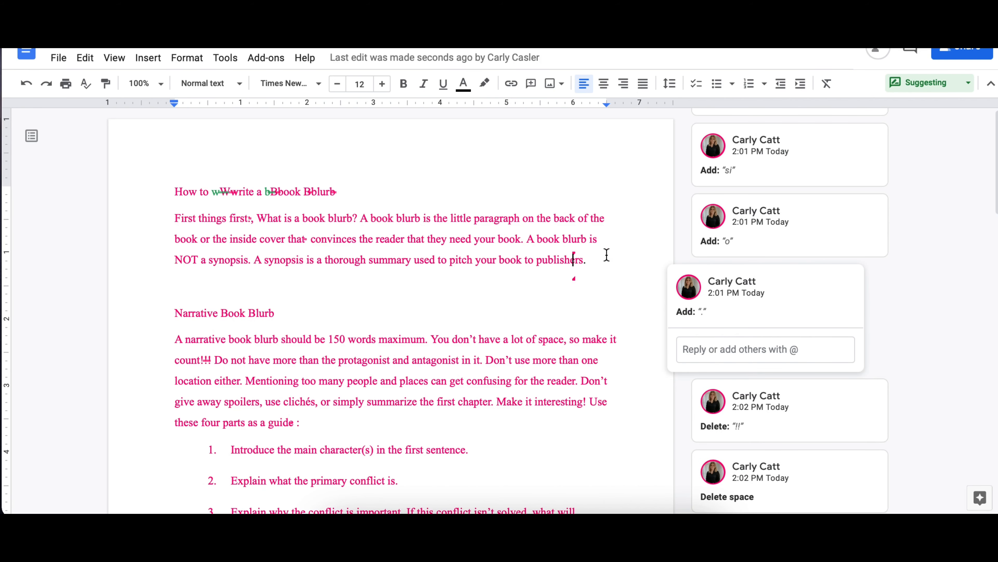
- Inspect the Narrative Book Blurb paragraph's suggestions to delete "!!" after "count!" and the space after "guide"
click(760, 401)
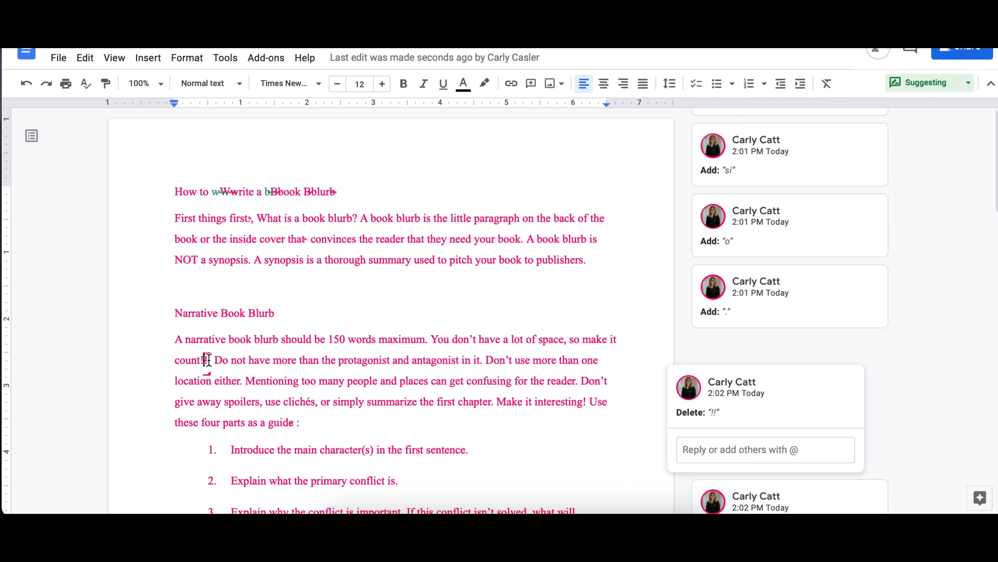
scroll(738, 404, down, 3)
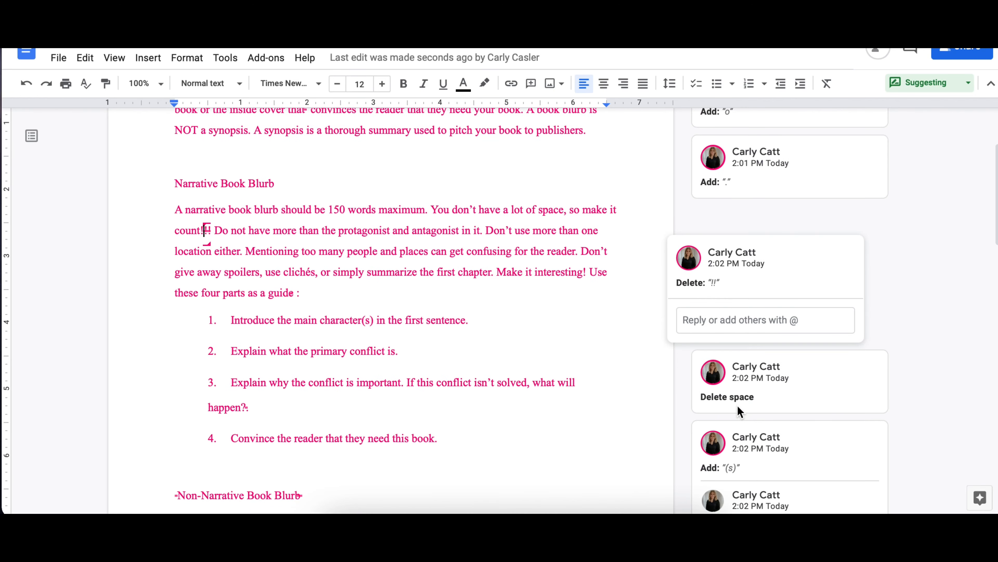
click(748, 383)
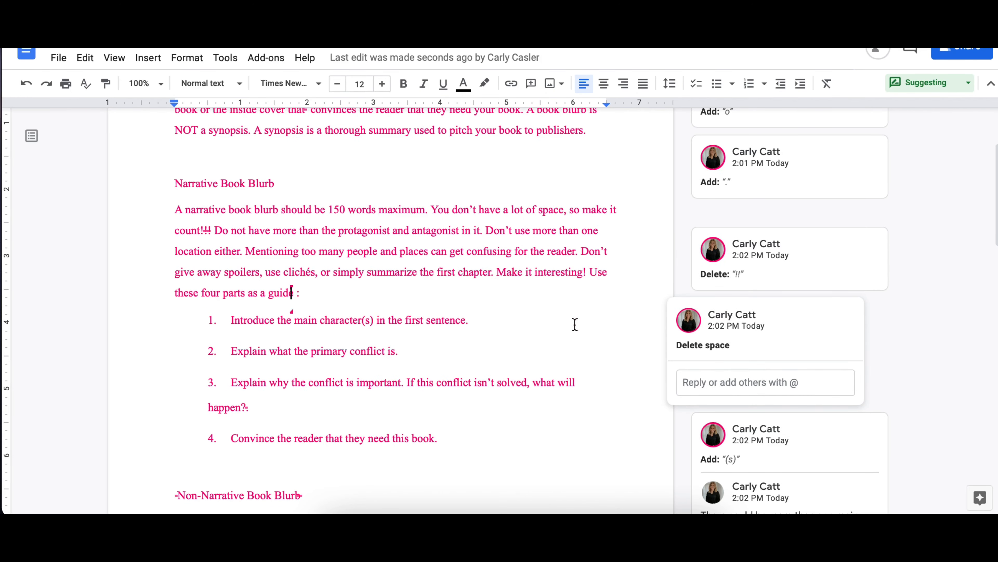
- Reply "No thanks." to the suggestion that adds "(s)" after "character" in the first list item
scroll(739, 416, down, 1)
click(746, 425)
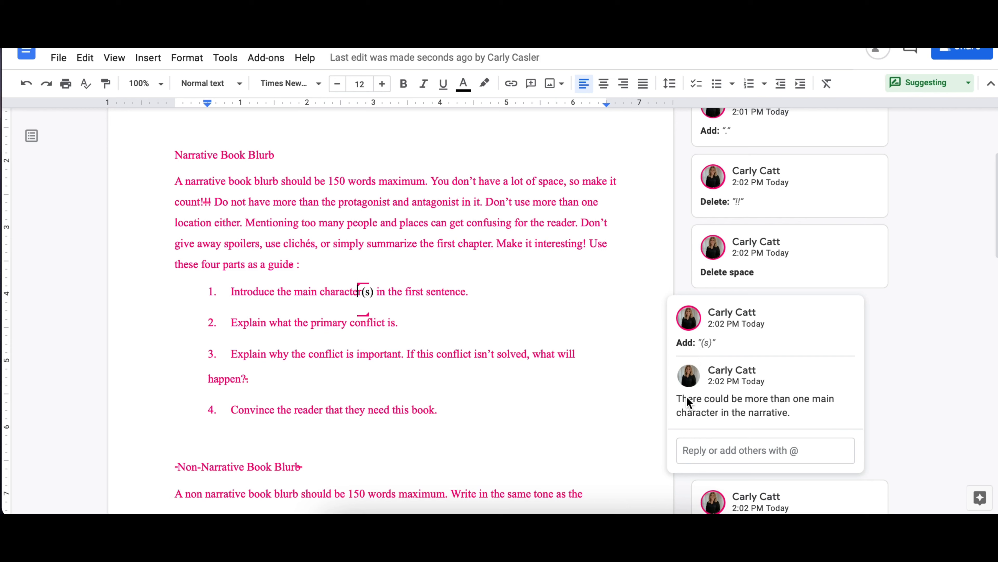
click(718, 453)
text(Ok.)
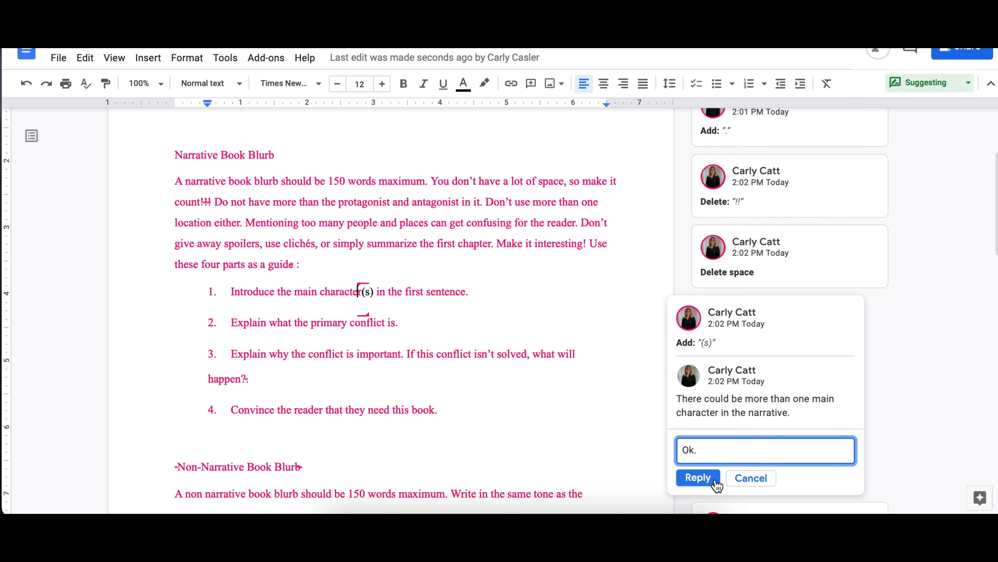
key(BackSpace)
key(BackSpace)
key(BackSpace)
text(No thanks.)
click(696, 479)
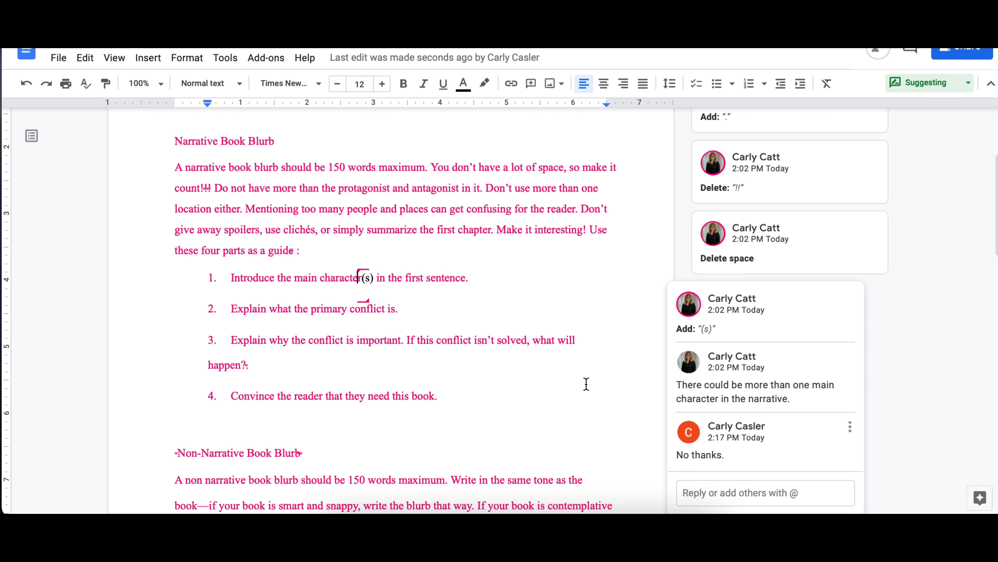
- Suggest deleting "(s)" after "character" in the first list item and compare the new card with the original suggestion
scroll(721, 404, down, 2)
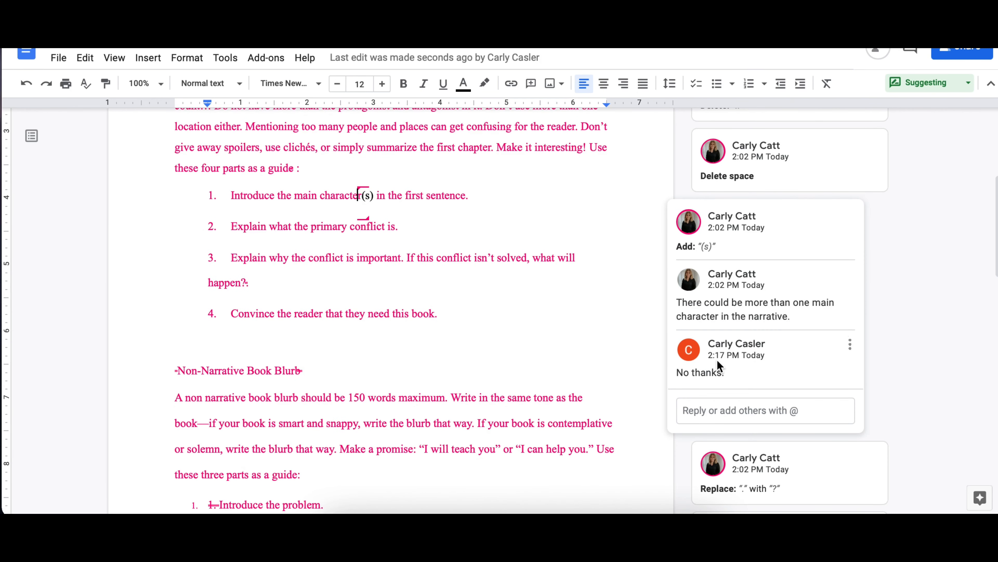
click(374, 197)
key(BackSpace)
key(BackSpace)
key(BackSpace)
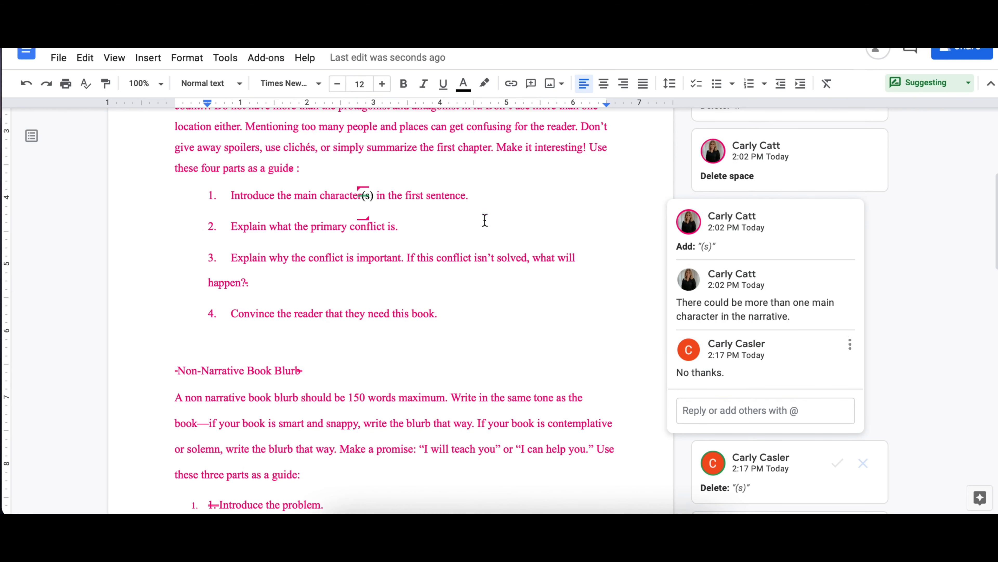
click(767, 460)
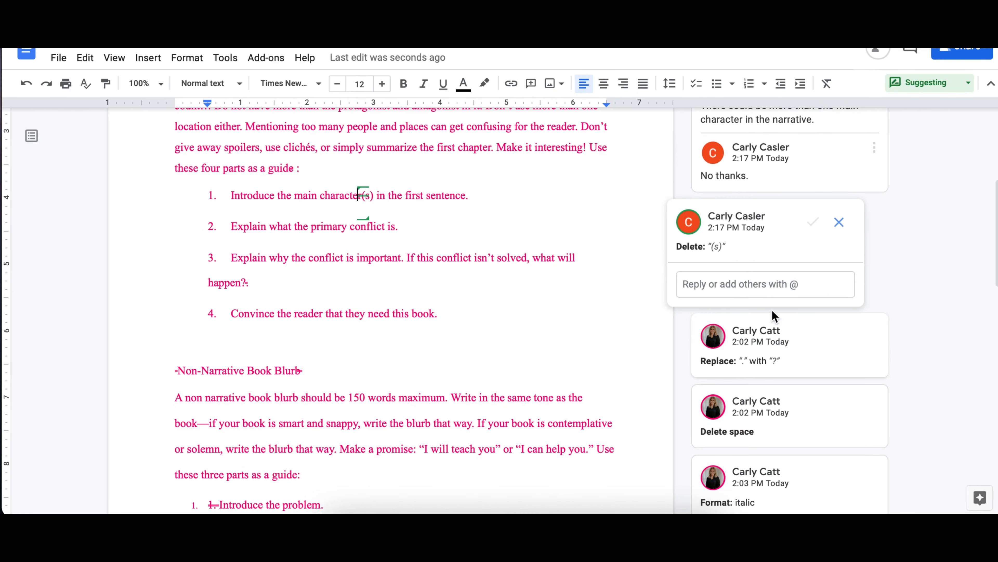
click(749, 175)
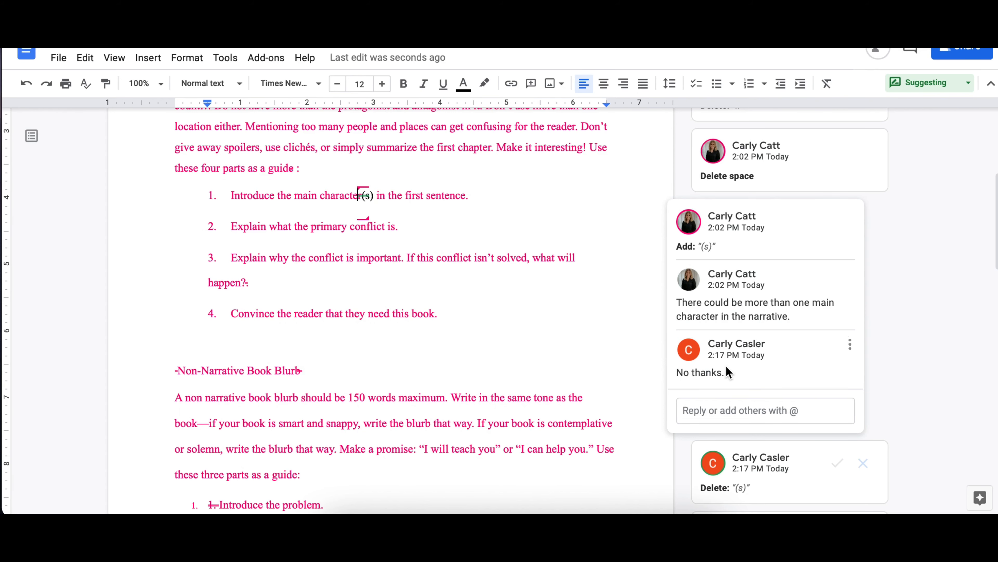
- Inspect the suggested question mark after "happen" and the space and italic changes in the "Non-Narrative Book Blurb" heading
scroll(757, 342, down, 3)
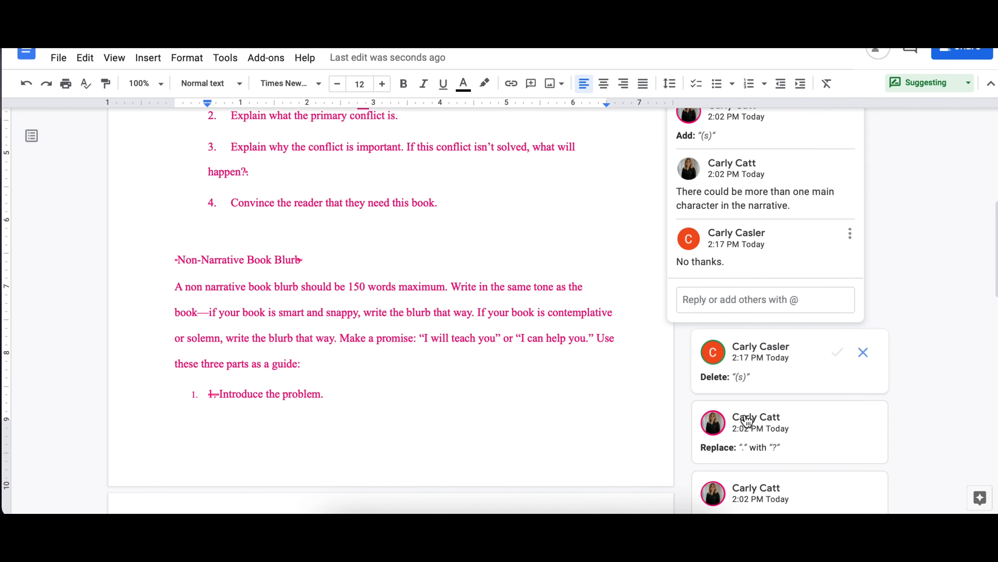
click(736, 439)
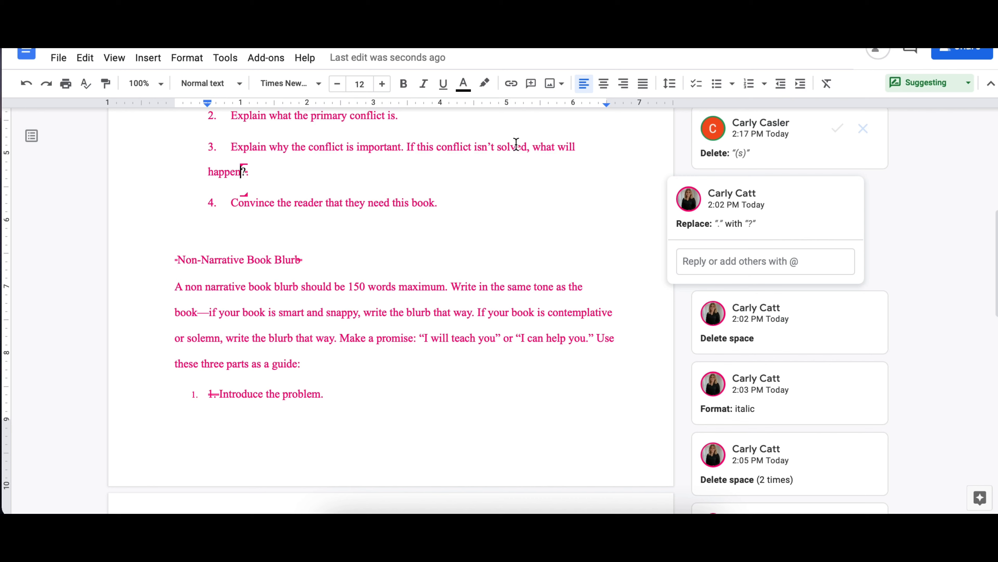
click(743, 338)
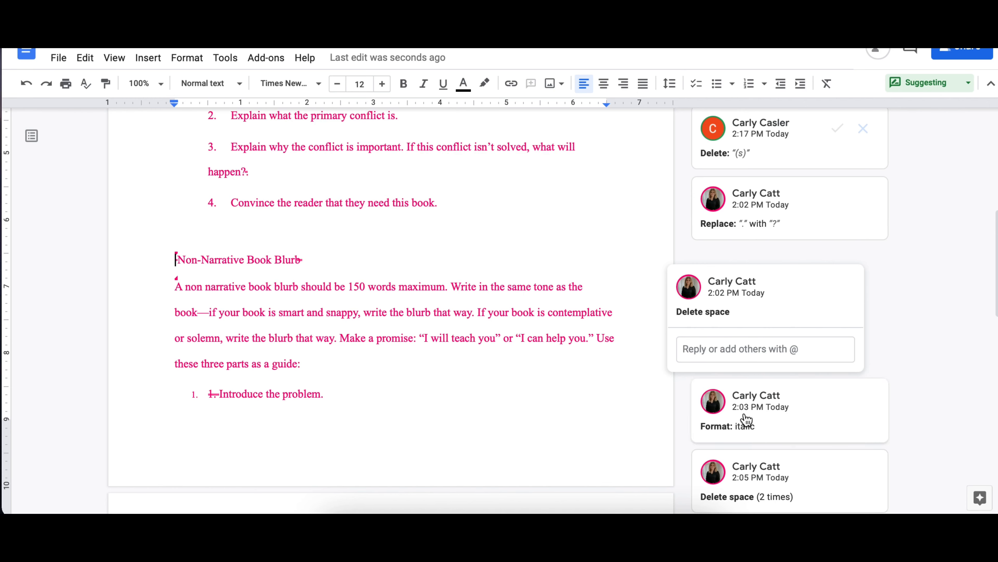
click(735, 411)
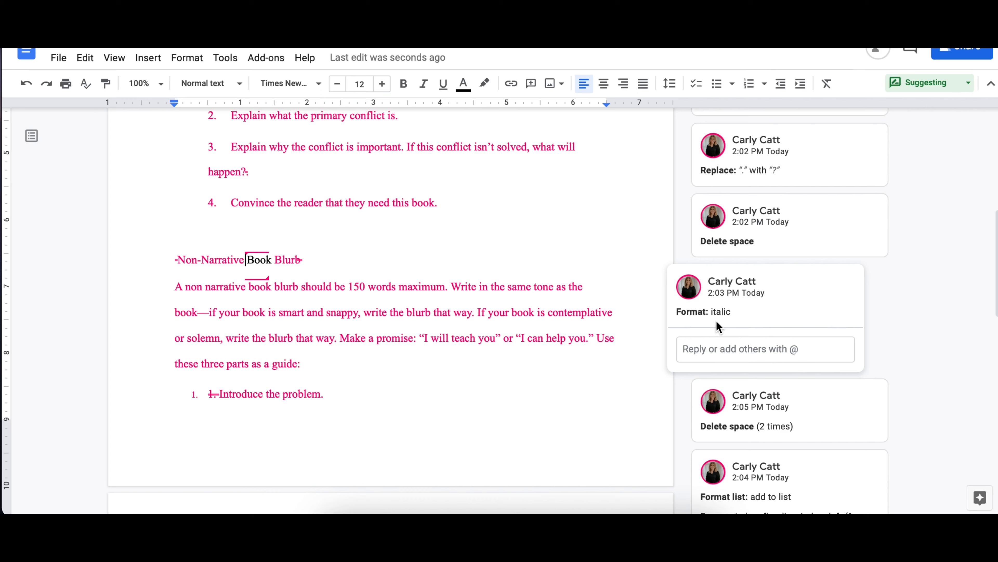
click(757, 401)
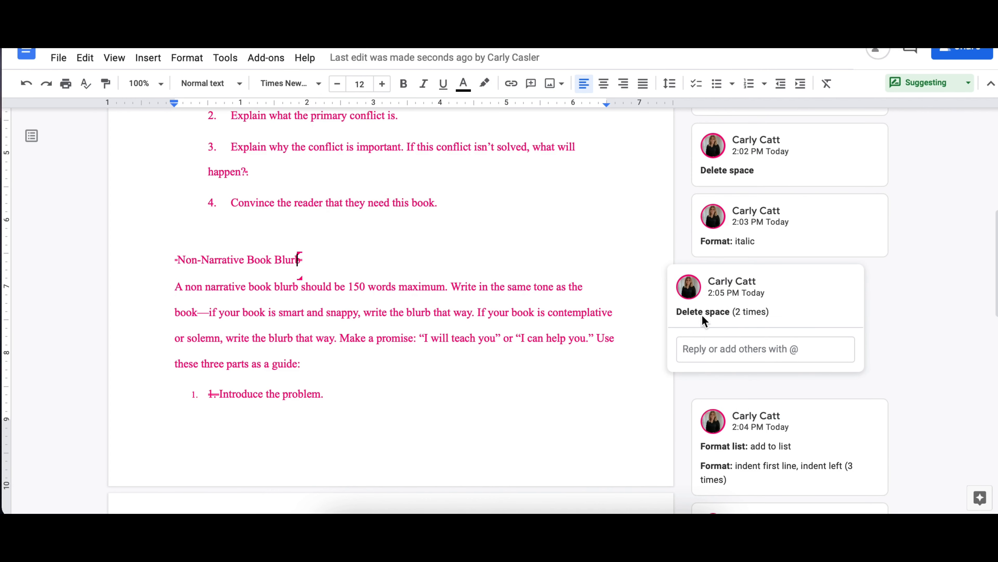
- Examine the suggestions that turn the three non-narrative parts into a list, delete the typed numbers and add a period after "address"
click(741, 446)
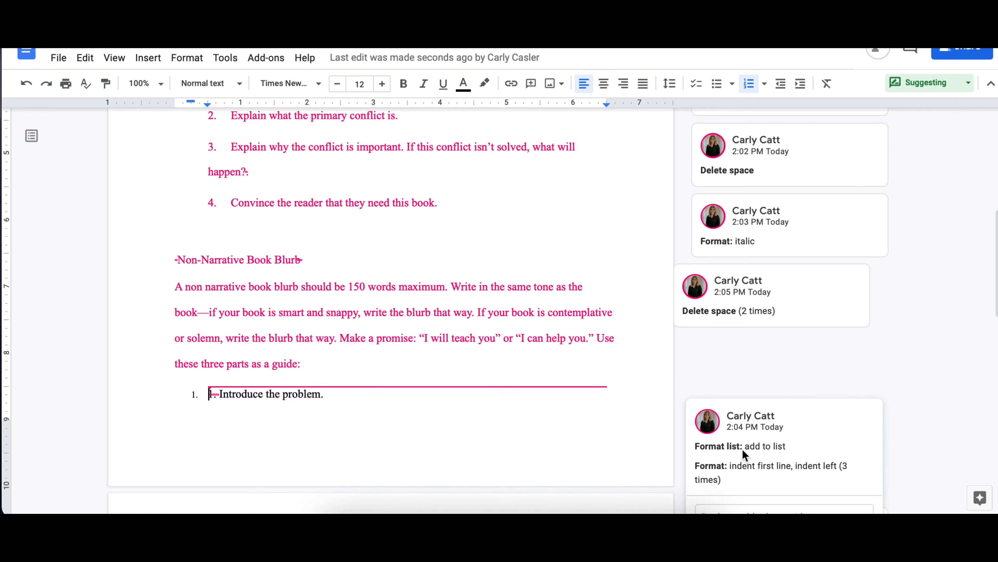
scroll(369, 399, down, 6)
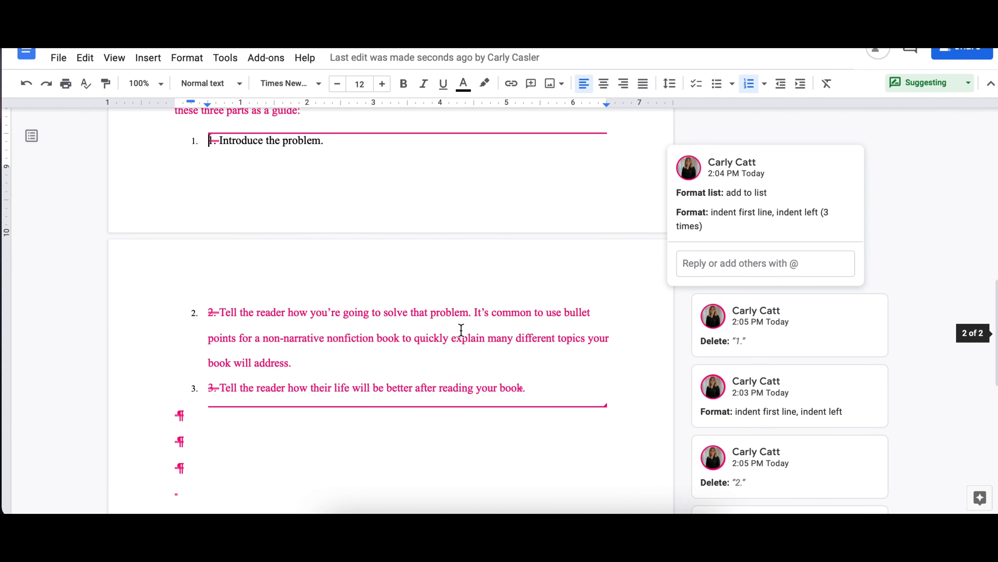
scroll(472, 311, up, 1)
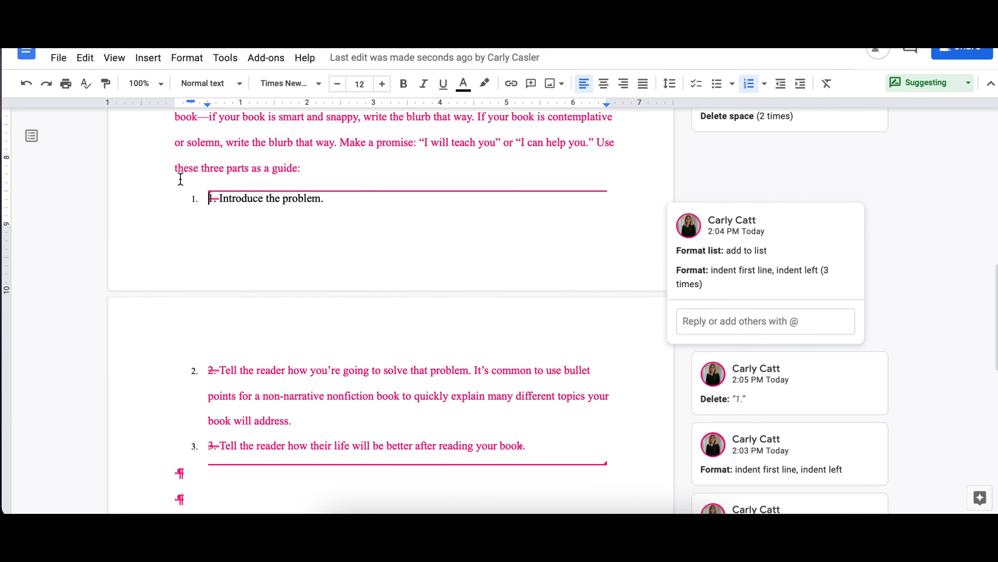
click(762, 396)
click(751, 485)
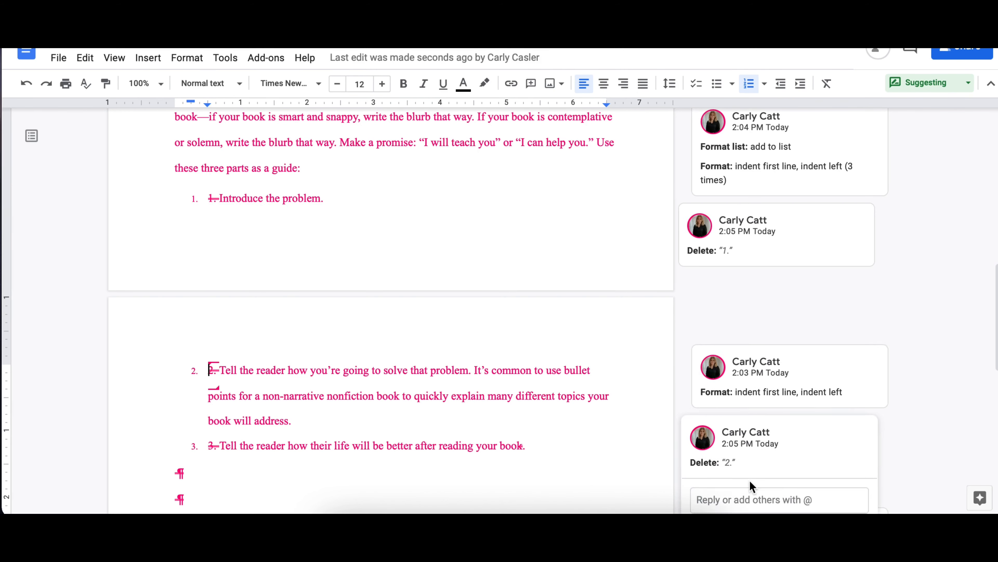
click(290, 421)
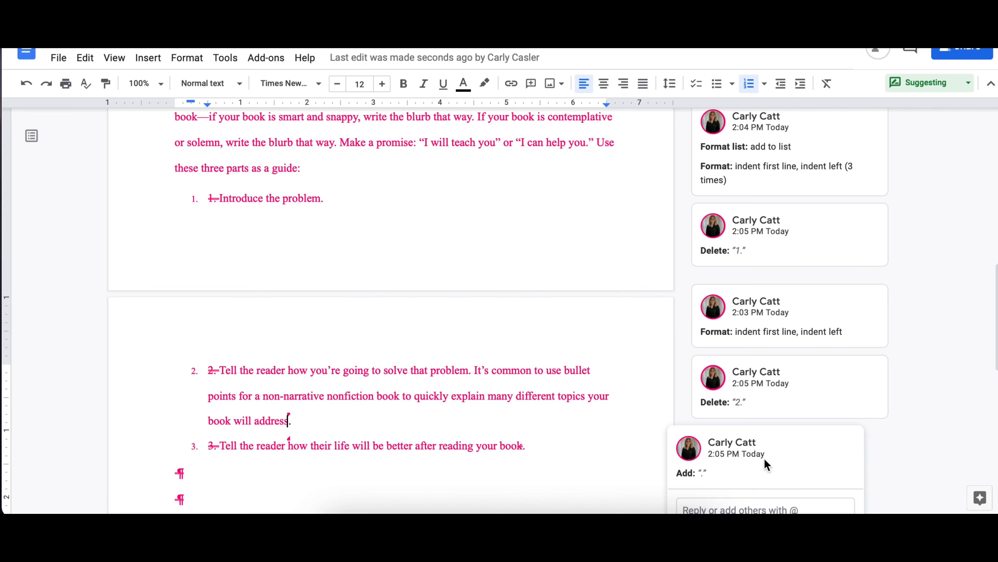
scroll(768, 440, down, 4)
click(758, 439)
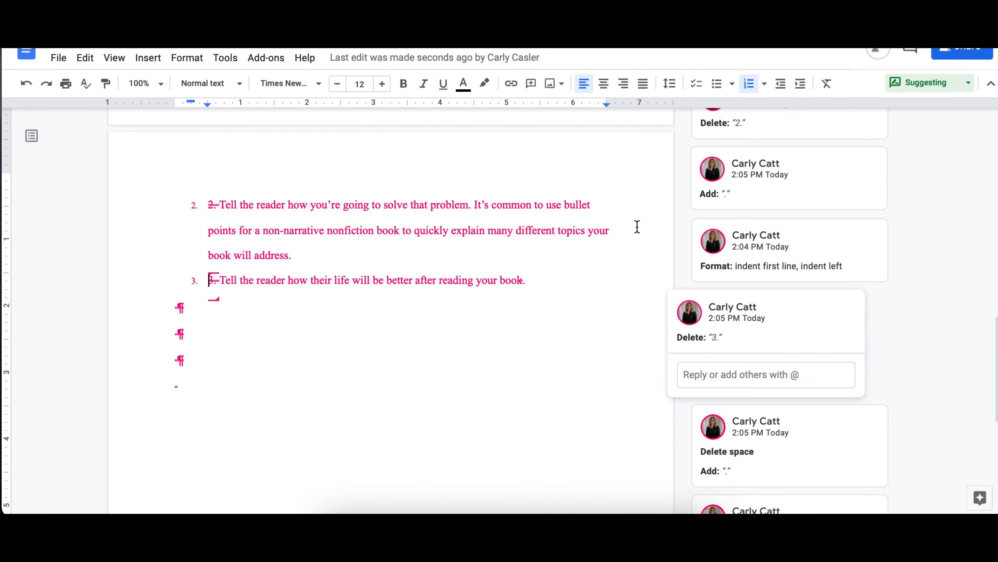
- Recheck the add-to-list suggestion for the three non-narrative parts and the indent suggestion for the second item
scroll(451, 244, up, 5)
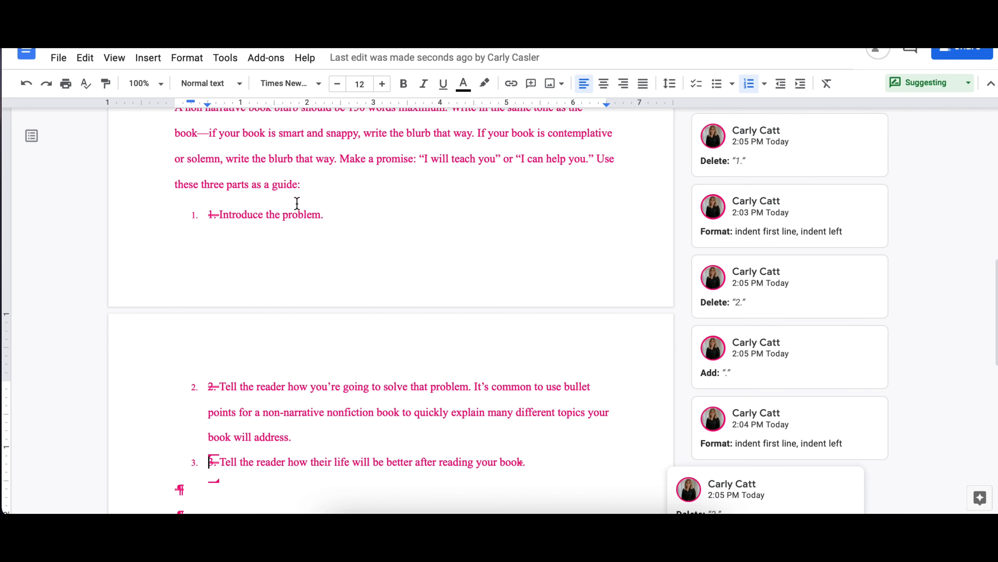
scroll(455, 266, up, 5)
click(758, 290)
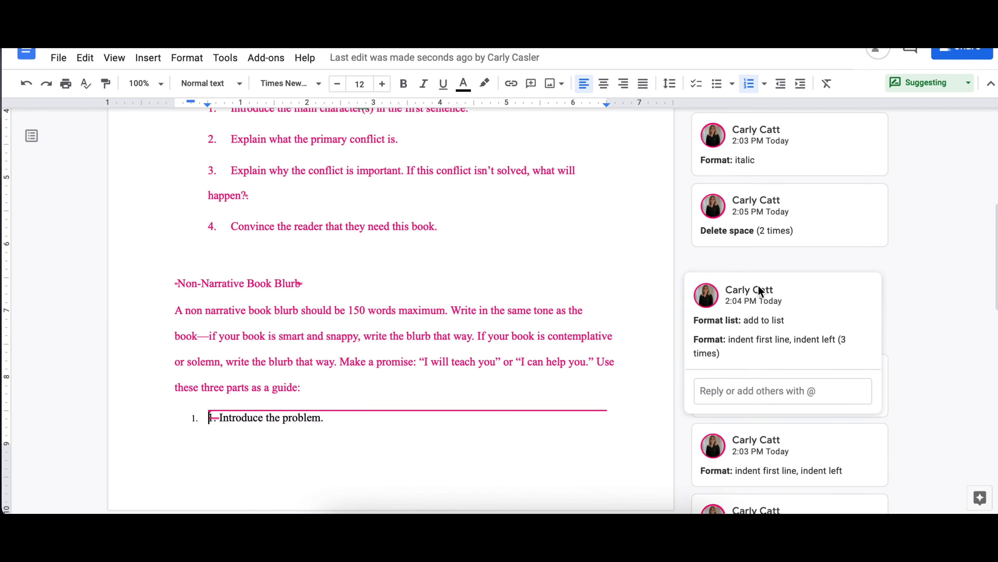
scroll(389, 336, down, 7)
scroll(389, 336, up, 1)
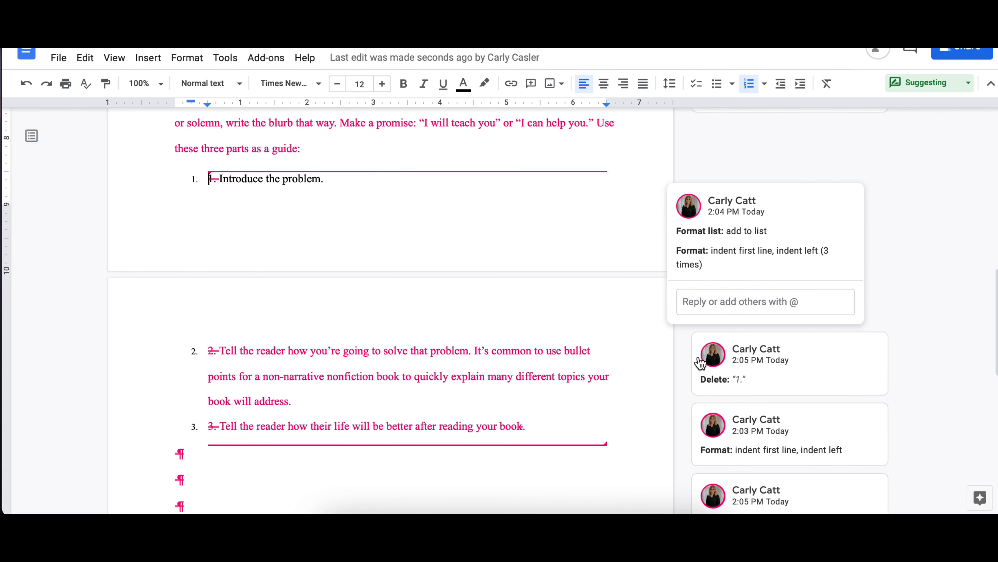
click(764, 449)
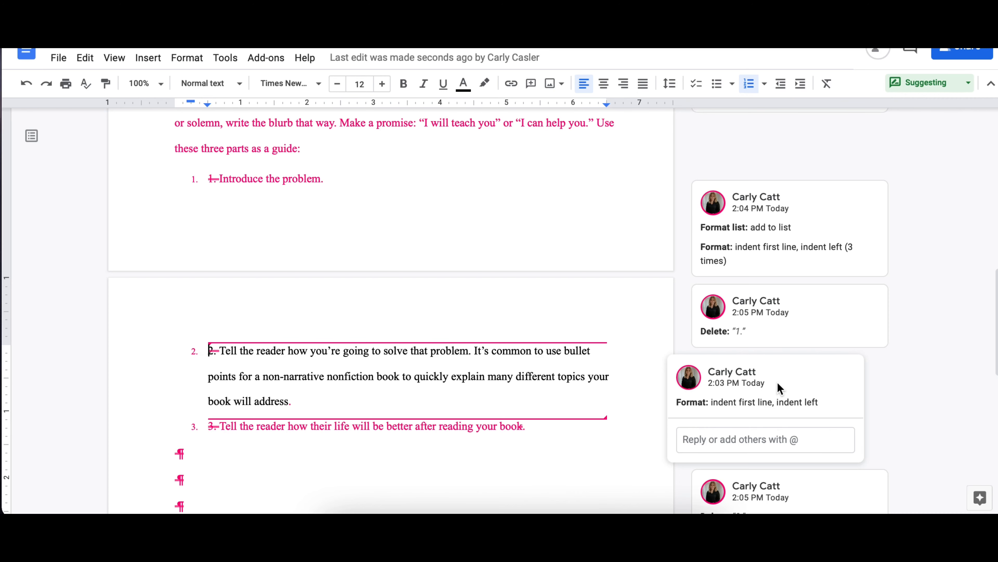
- Inspect the remaining page 2 suggestions: the period after "address", item 3's indent and ending, and the deleted blank paragraphs
scroll(780, 389, down, 4)
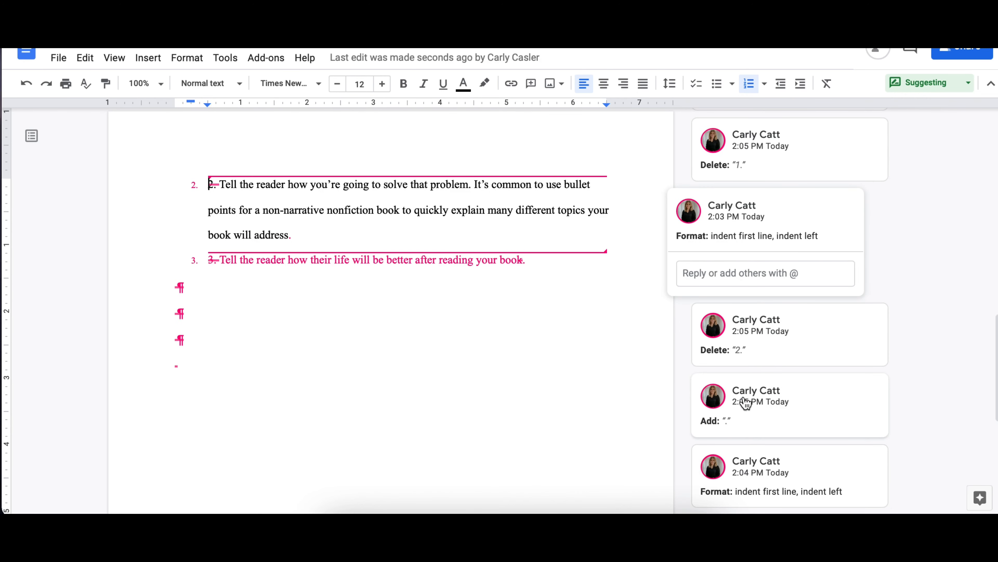
click(736, 411)
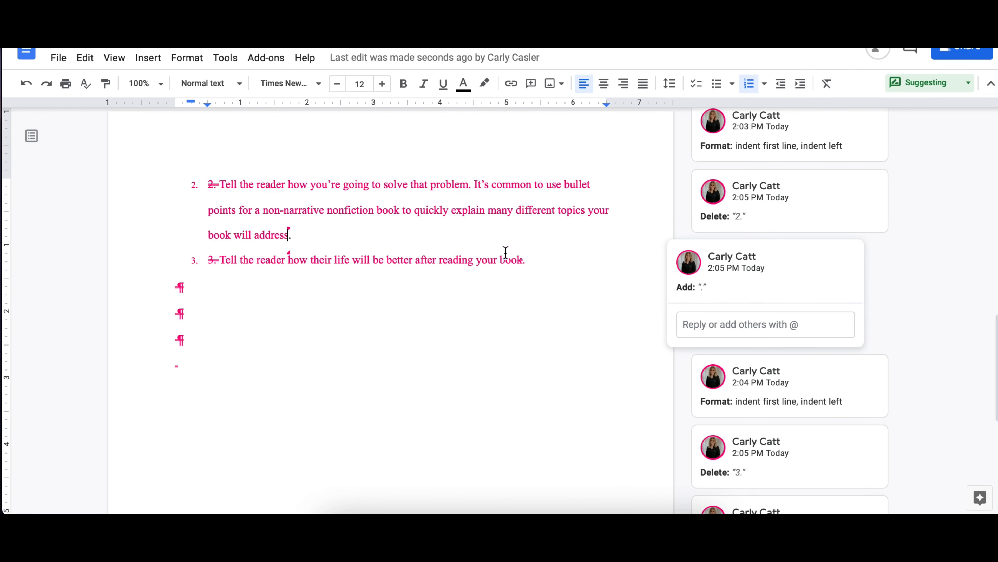
scroll(716, 289, down, 1)
scroll(716, 289, down, 2)
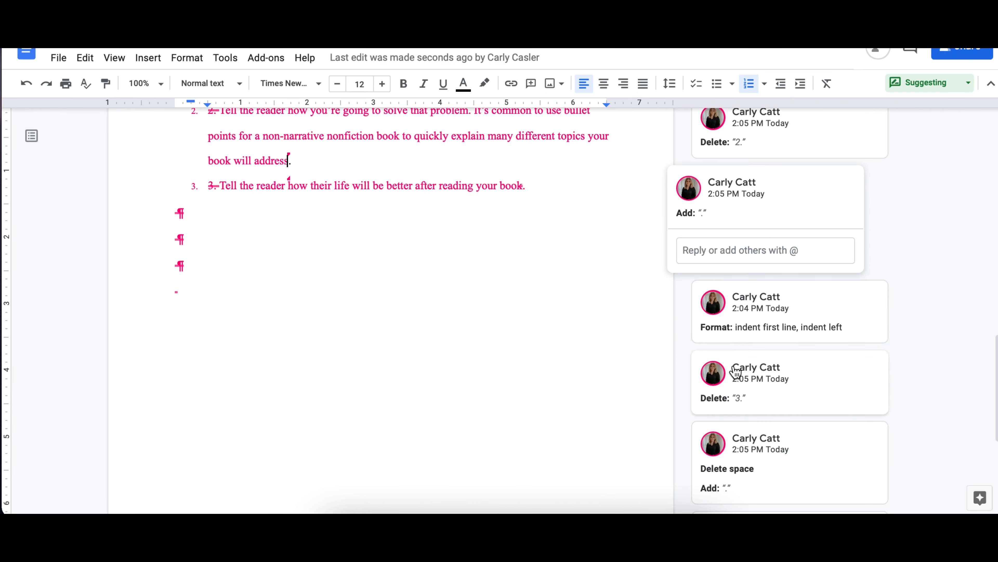
click(777, 315)
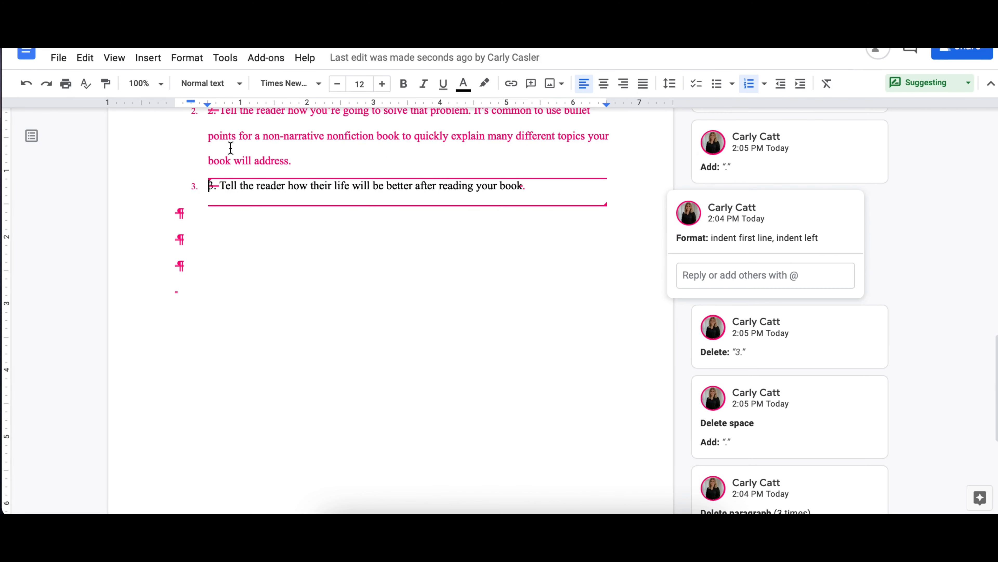
click(773, 417)
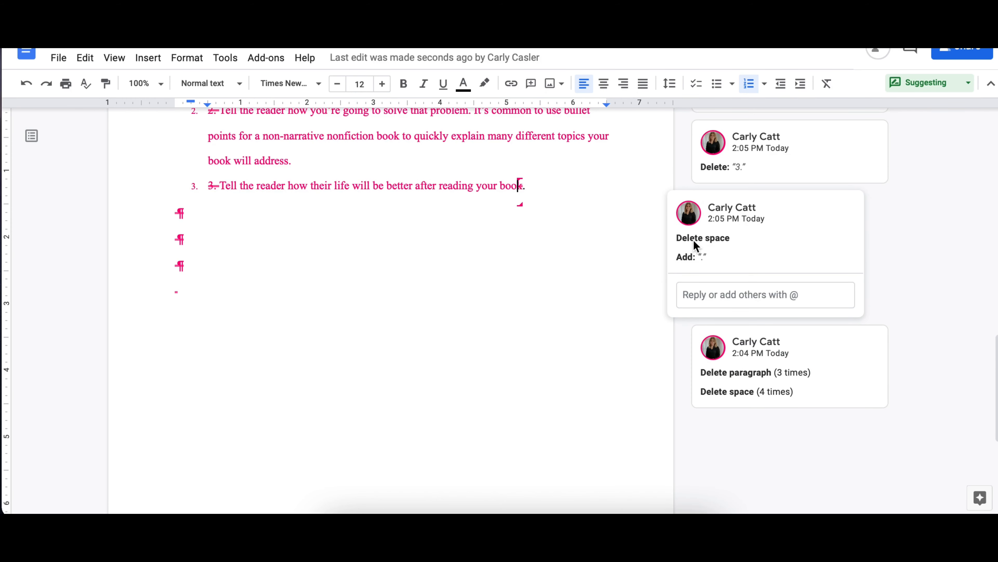
click(766, 384)
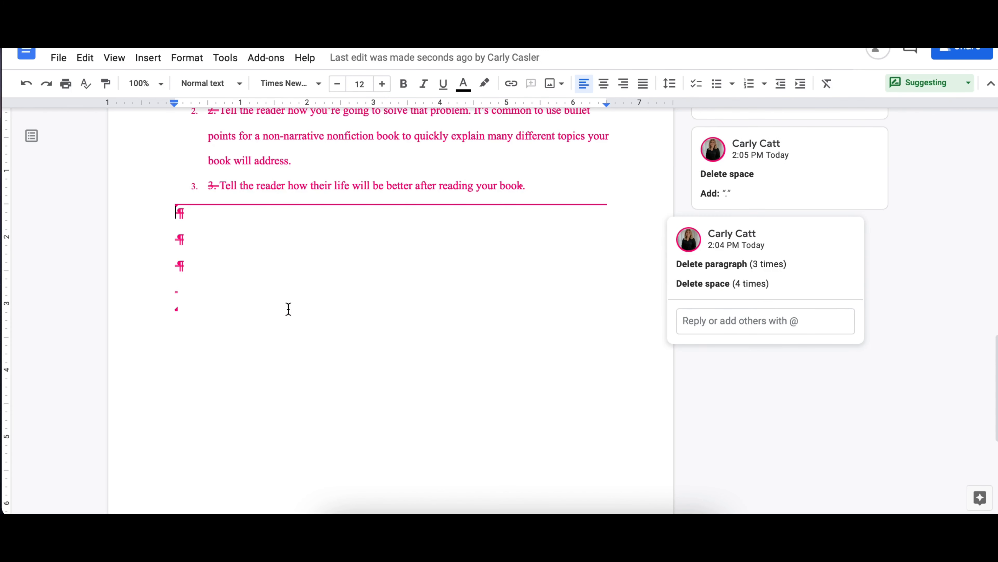
- Return to the start of the document and look back over the suggestion cards and the "(s)" reply thread
scroll(288, 309, up, 15)
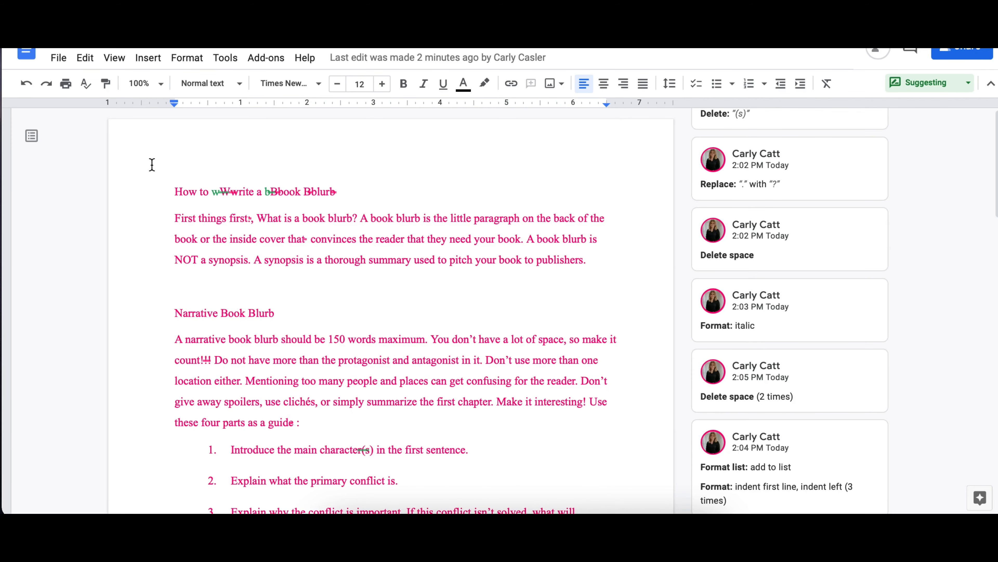
click(774, 184)
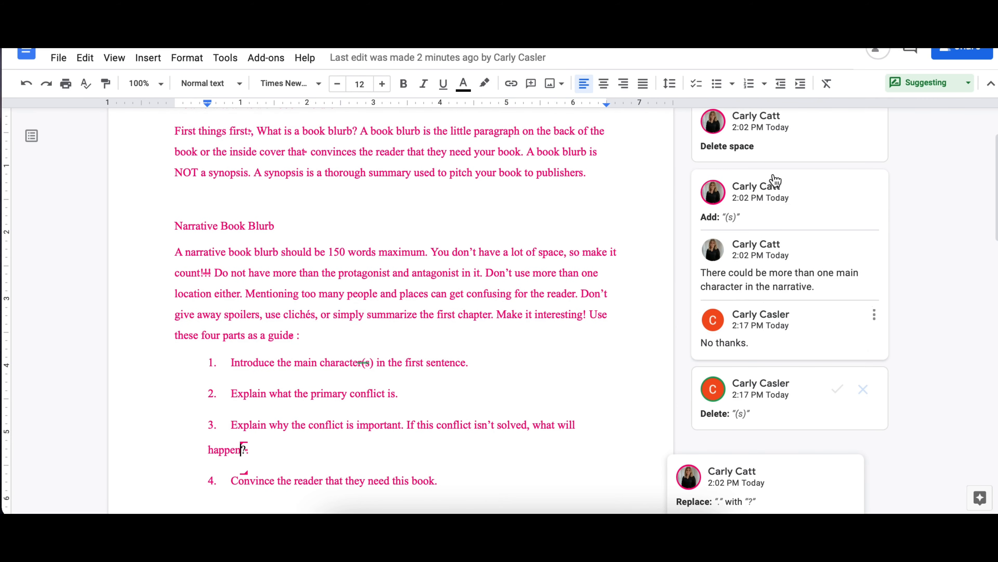
scroll(508, 250, up, 2)
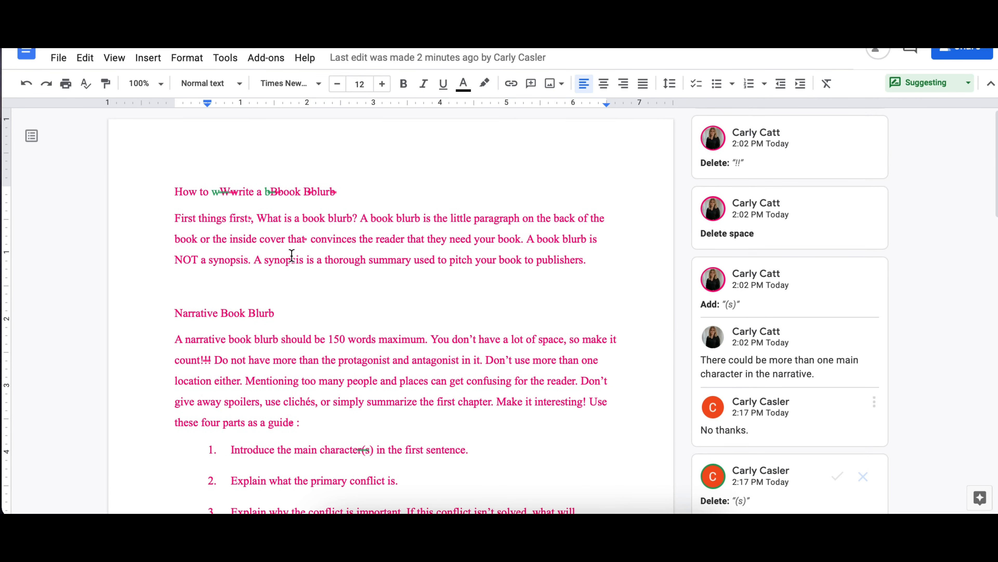